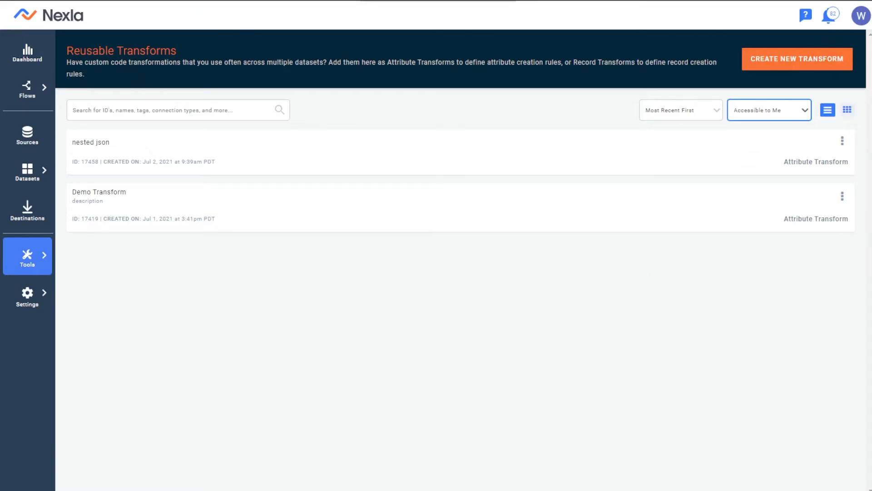
Step: Bring the MOCK_DATA spreadsheet in front of the Reusable Transforms page
{"action": "left_click", "coordinate": [393, 490]}
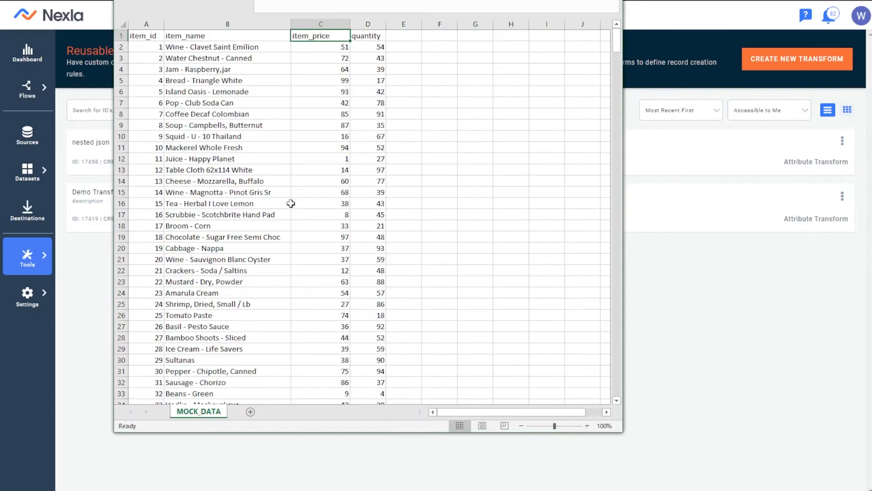
Step: Highlight the MOCK_DATA sample block and point out the item_id, item_name, item_price and quantity columns
{"action": "left_click_drag", "start_coordinate": [157, 36], "coordinate": [377, 338]}
{"action": "left_click", "coordinate": [373, 352]}
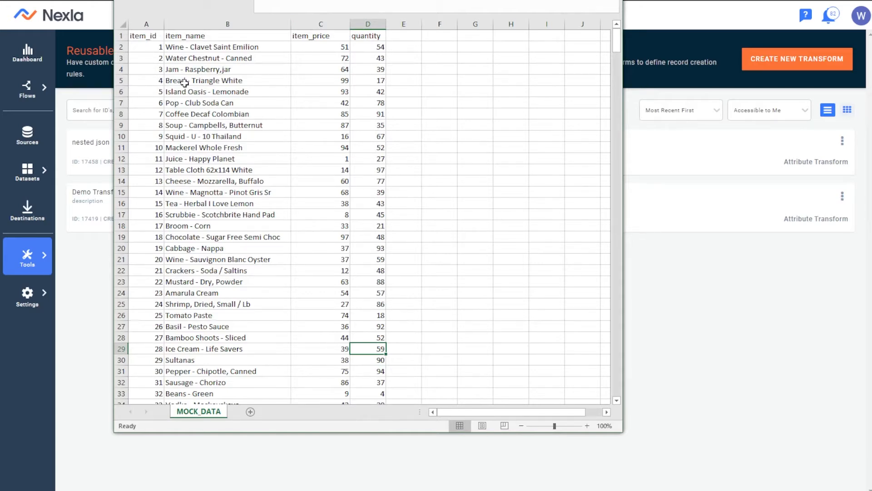
{"action": "left_click", "coordinate": [155, 36]}
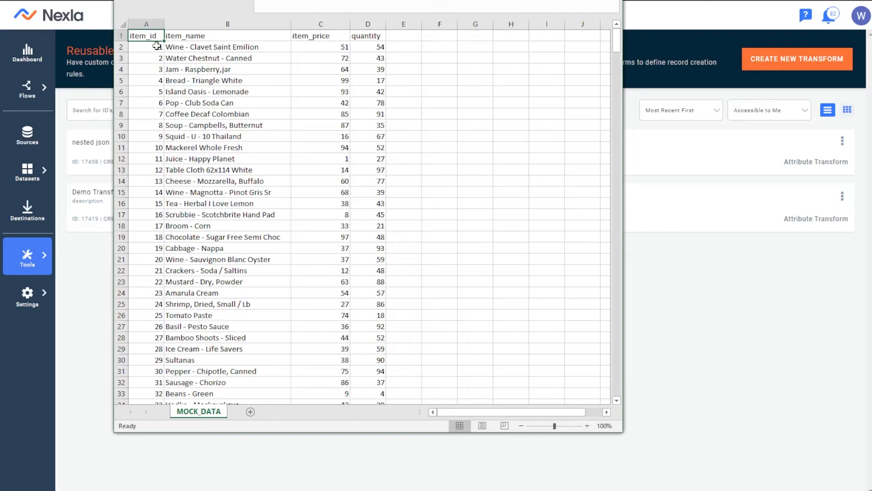
{"action": "left_click", "coordinate": [229, 37]}
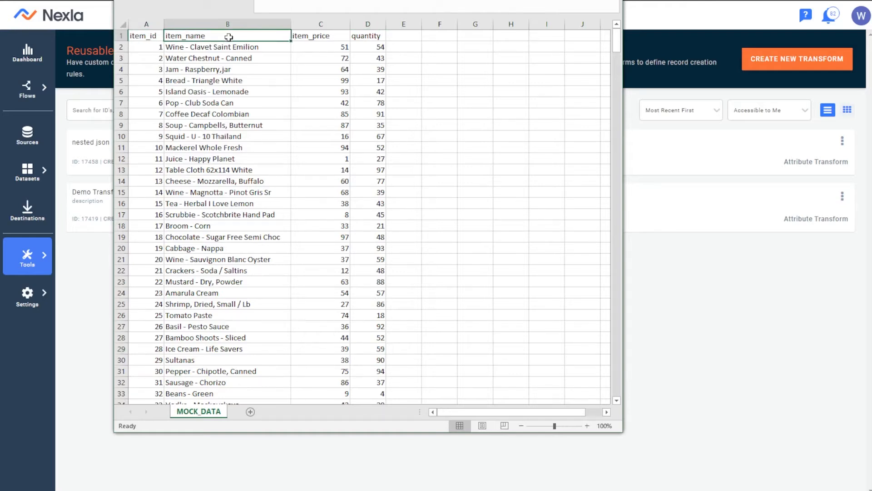
{"action": "left_click", "coordinate": [325, 36]}
{"action": "left_click_drag", "start_coordinate": [322, 37], "coordinate": [342, 49]}
{"action": "left_click", "coordinate": [338, 58]}
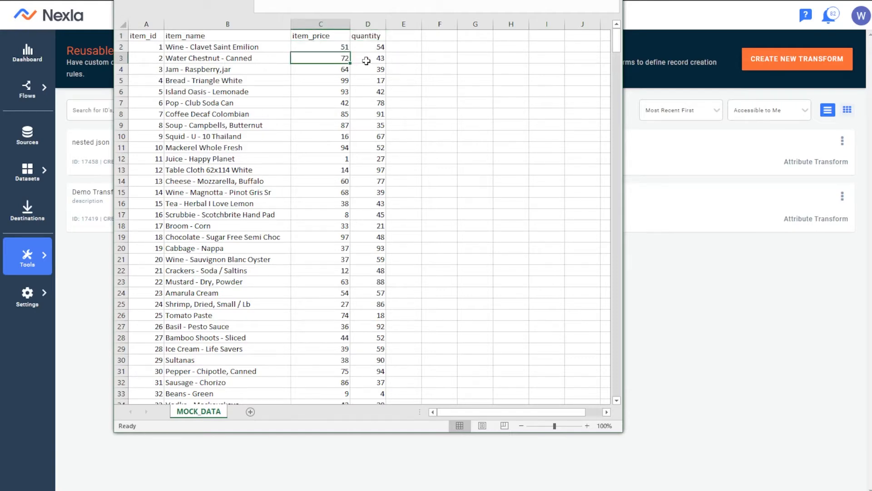
{"action": "left_click", "coordinate": [434, 45]}
{"action": "left_click", "coordinate": [419, 33]}
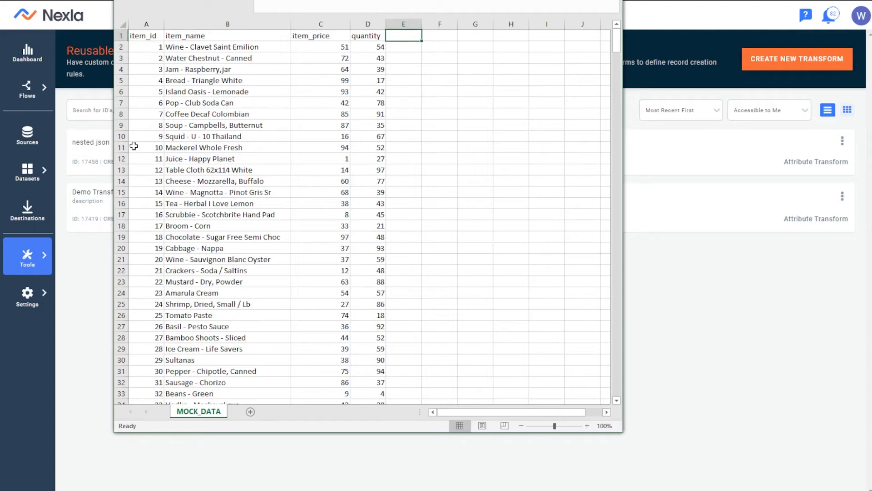
{"action": "left_click", "coordinate": [427, 66]}
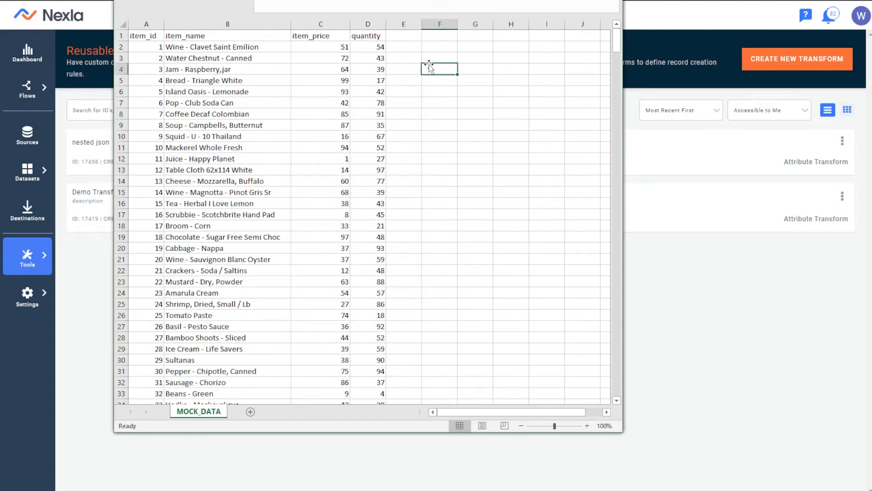
{"action": "left_click", "coordinate": [438, 44]}
{"action": "left_click", "coordinate": [437, 32]}
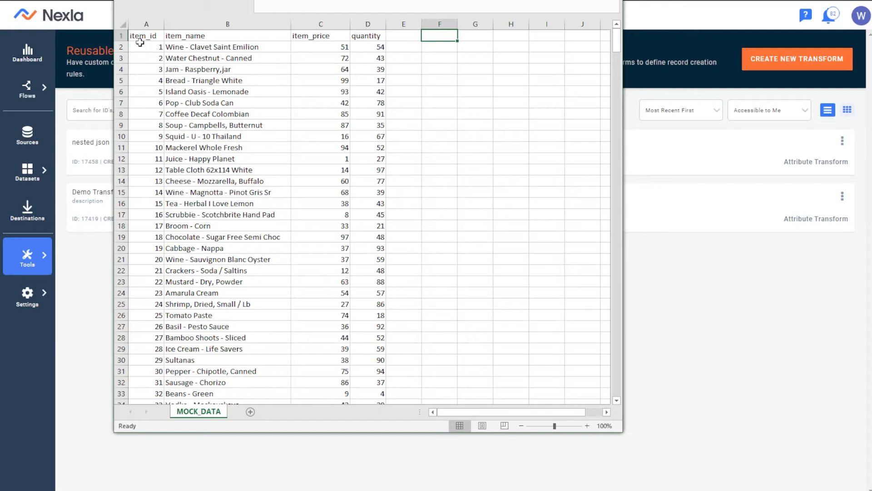
Step: Point out the item_id, item_name, item_price and quantity values again, then return to Nexla
{"action": "left_click", "coordinate": [151, 36]}
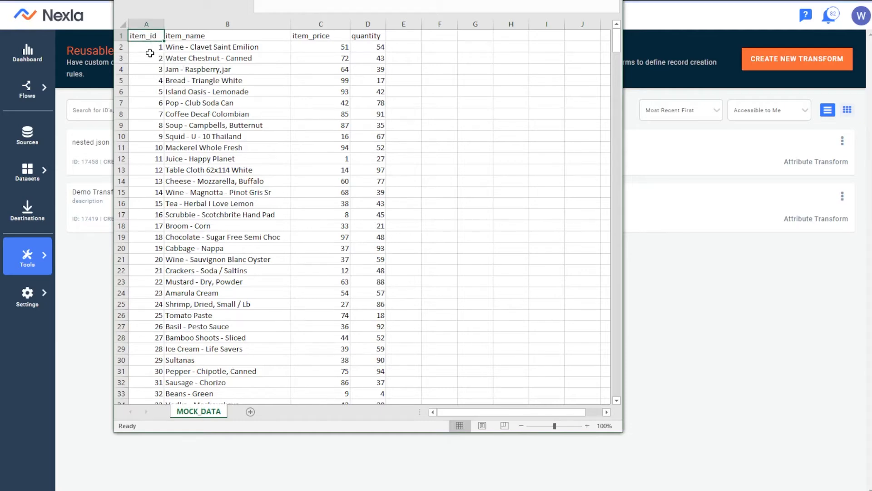
{"action": "left_click", "coordinate": [153, 55]}
{"action": "left_click", "coordinate": [177, 56]}
{"action": "left_click", "coordinate": [149, 36]}
{"action": "left_click", "coordinate": [205, 47]}
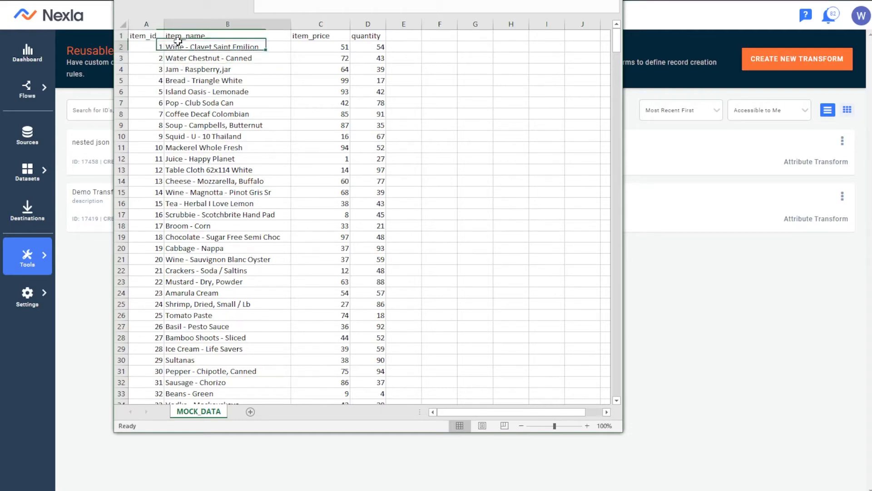
{"action": "left_click", "coordinate": [320, 36]}
{"action": "left_click", "coordinate": [372, 37]}
{"action": "left_click", "coordinate": [406, 38]}
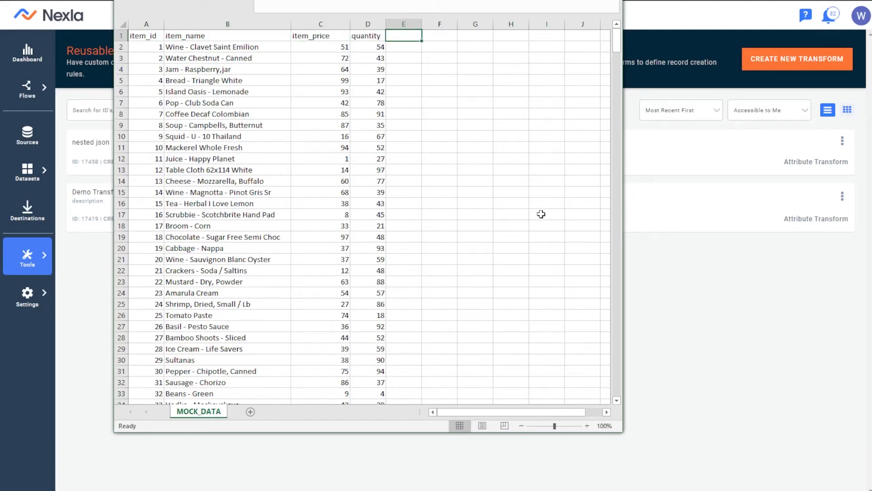
{"action": "left_click", "coordinate": [773, 363]}
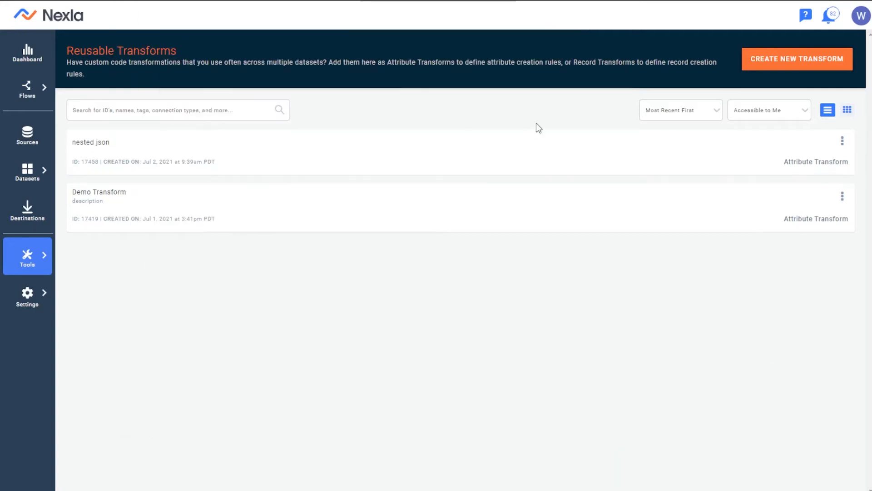
Step: Create a reusable transform named 'Price Conversion to New System', described 'Calculates new price from old system'
{"action": "left_click", "coordinate": [767, 67]}
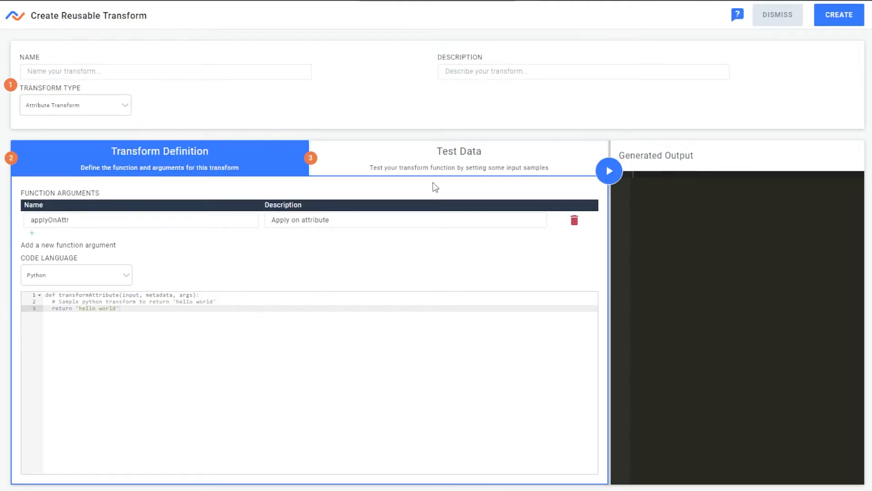
{"action": "left_click", "coordinate": [169, 70]}
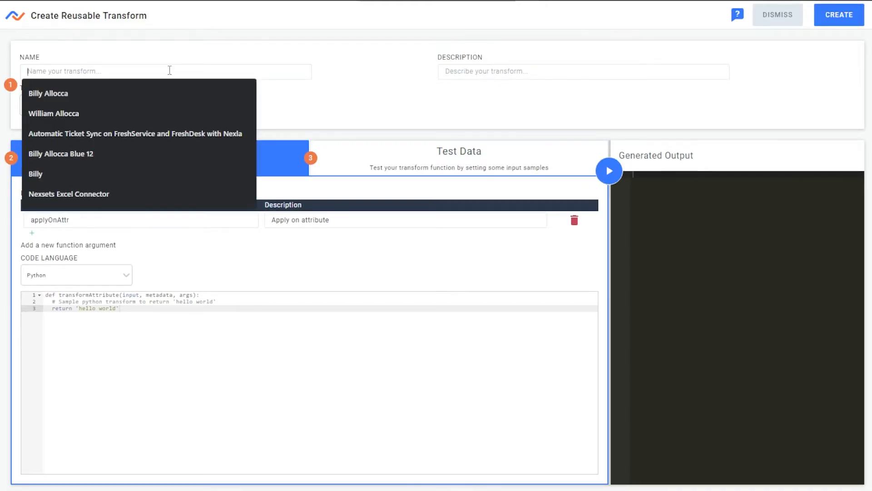
{"action": "type", "text": "Priud"}
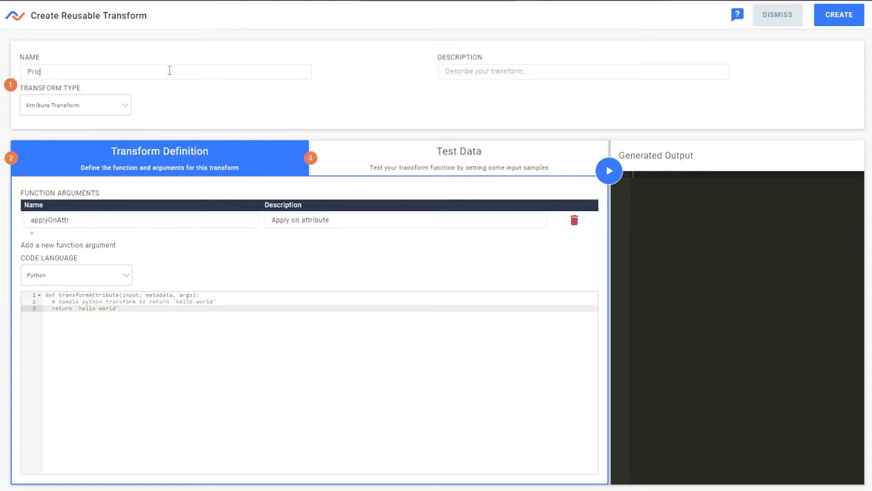
{"action": "type", "text": " Conversion to NEw System"}
{"action": "key", "text": "Tab"}
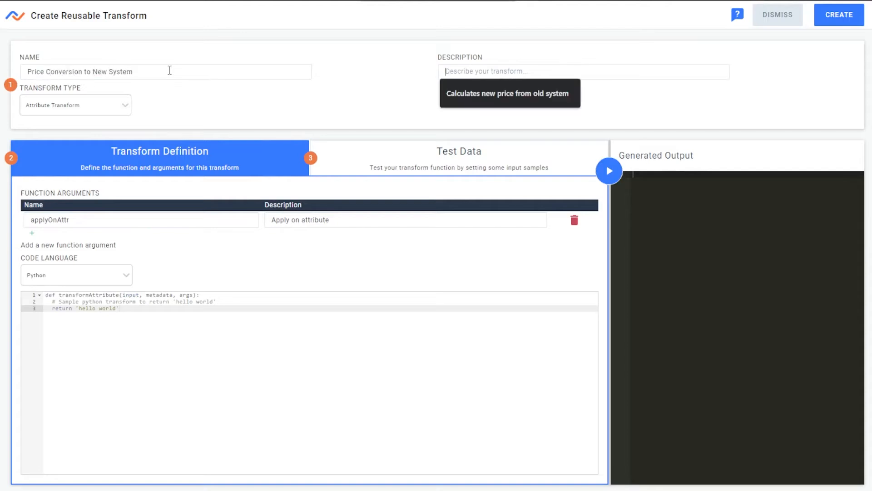
{"action": "type", "text": "Calcula"}
{"action": "left_click", "coordinate": [547, 84]}
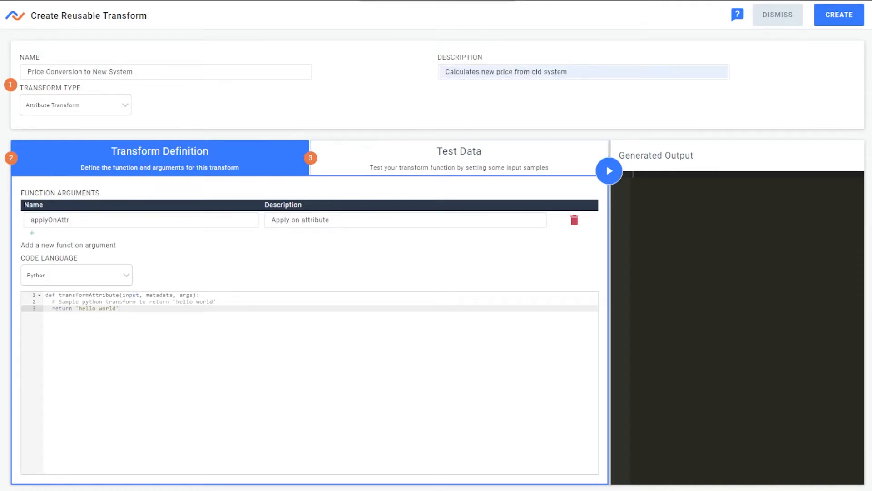
Step: Switch the code language to JavaScript and paste in the prepared price-conversion code
{"action": "key", "text": "alt+Tab"}
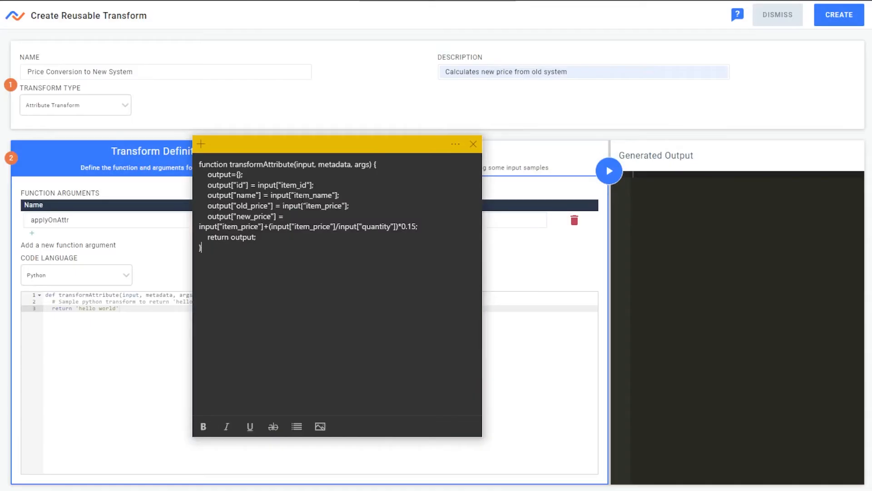
{"action": "left_click_drag", "start_coordinate": [324, 144], "coordinate": [871, 100]}
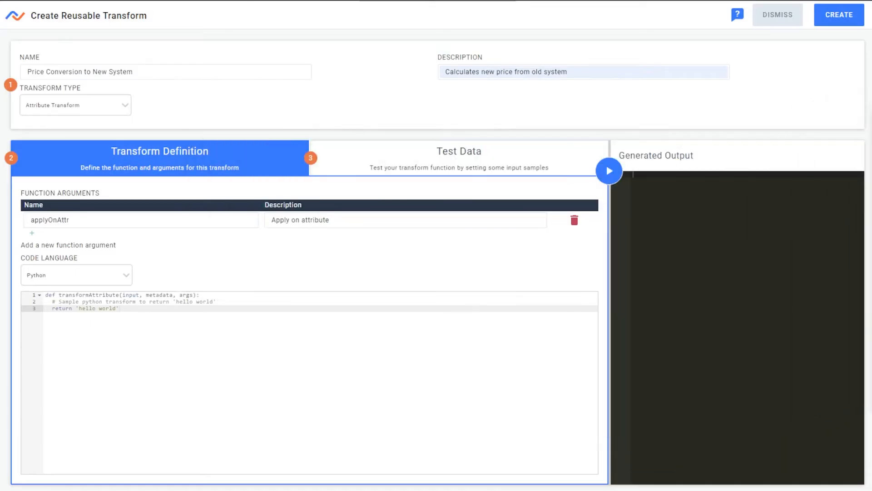
{"action": "left_click", "coordinate": [79, 277]}
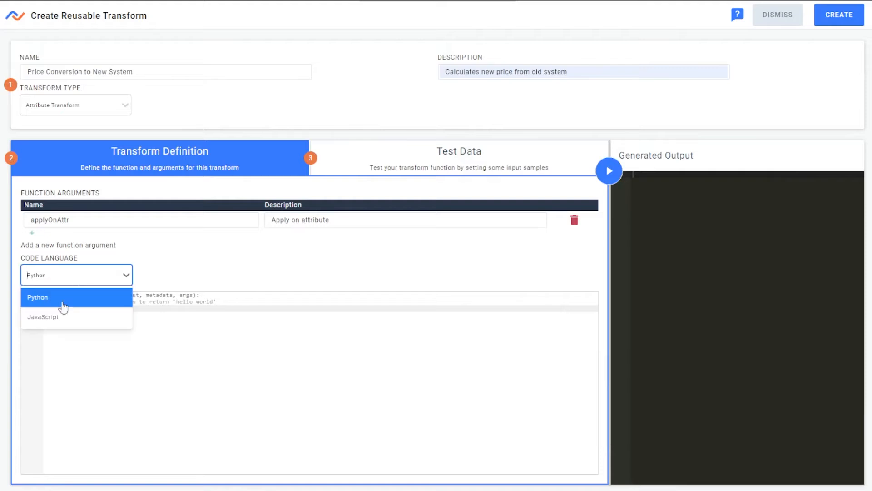
{"action": "left_click", "coordinate": [57, 318]}
{"action": "left_click", "coordinate": [228, 338]}
{"action": "key", "text": "ctrl+a"}
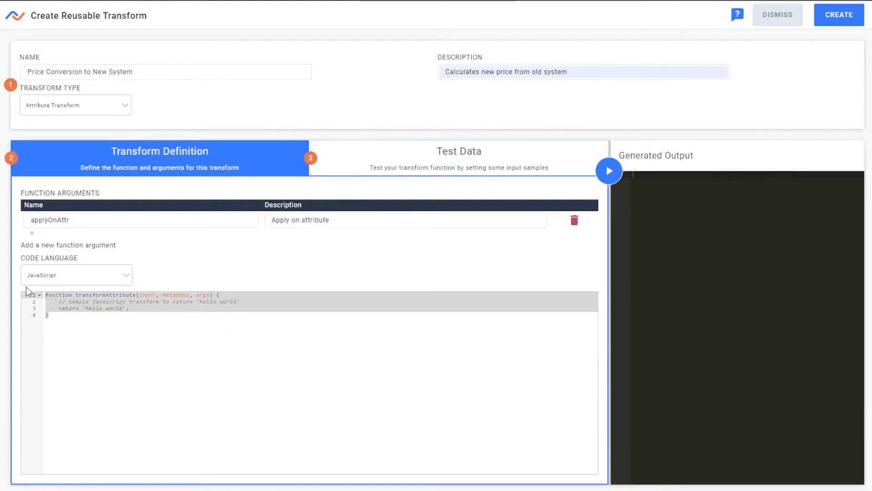
{"action": "type", "text": "function transformAttribute(input, metadata, args) {     output={};     output[\"id\"] = input[\"item_id\"];     output[\"name\"] = input[\"item_name\"];     output[\"old_price\"] = input[\"item_price\"];     output[\"new_price\"] = input[\"item_price\"]+(input[\"item_price\"]/input[\"quantity\"])*0.15;     return output; }"}
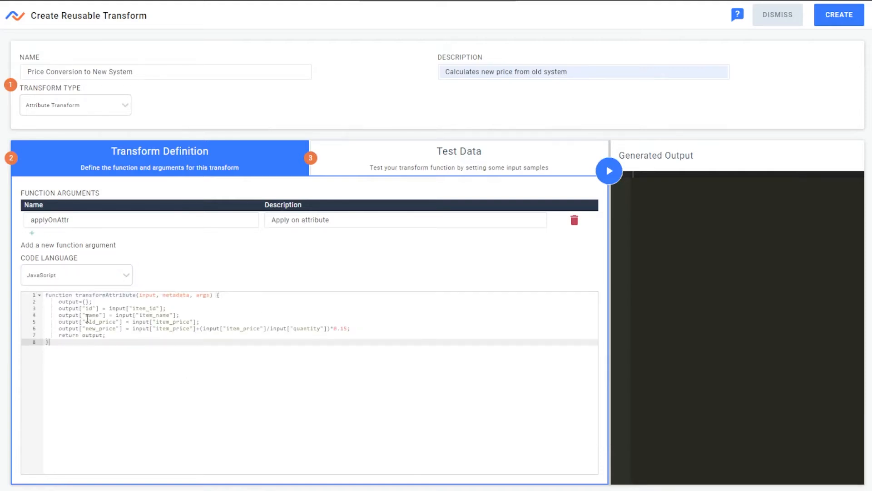
Step: Review the new_price calculation, glance at the test data panel, and save the transform
{"action": "left_click_drag", "start_coordinate": [57, 298], "coordinate": [129, 335]}
{"action": "left_click", "coordinate": [128, 334]}
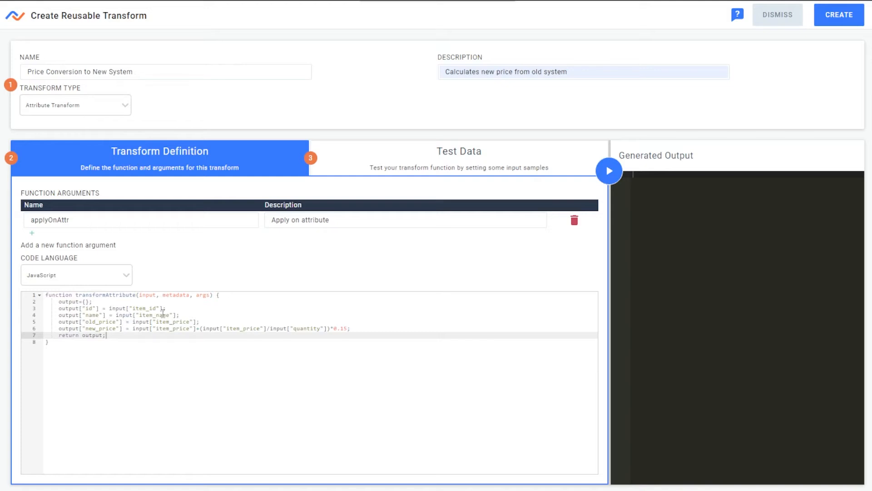
{"action": "left_click_drag", "start_coordinate": [115, 333], "coordinate": [91, 330]}
{"action": "left_click", "coordinate": [121, 337]}
{"action": "left_click_drag", "start_coordinate": [352, 329], "coordinate": [132, 329]}
{"action": "left_click", "coordinate": [133, 341]}
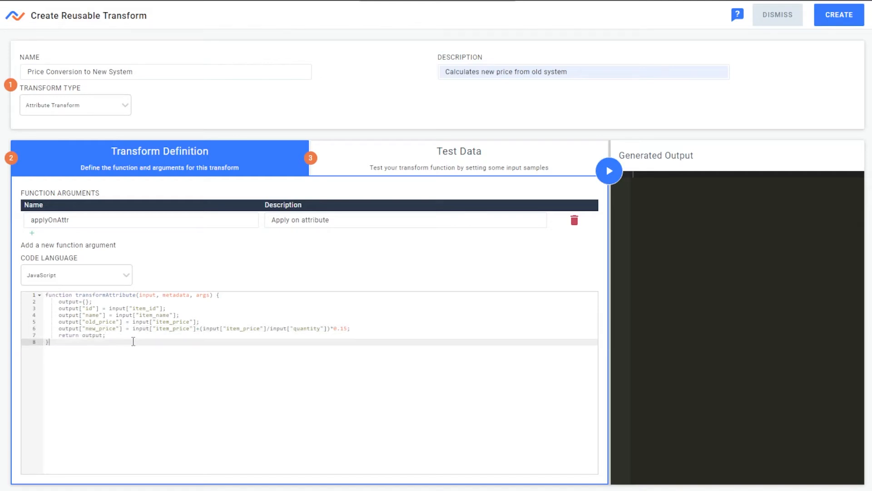
{"action": "left_click", "coordinate": [170, 337]}
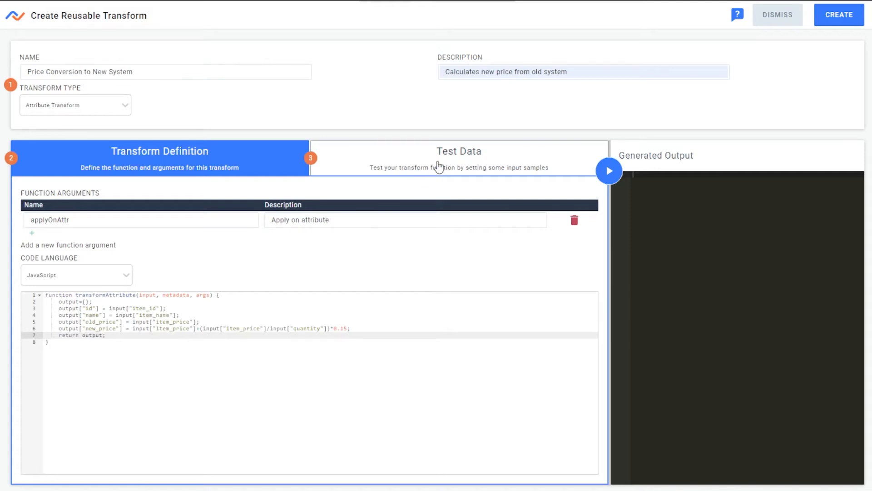
{"action": "left_click", "coordinate": [526, 166]}
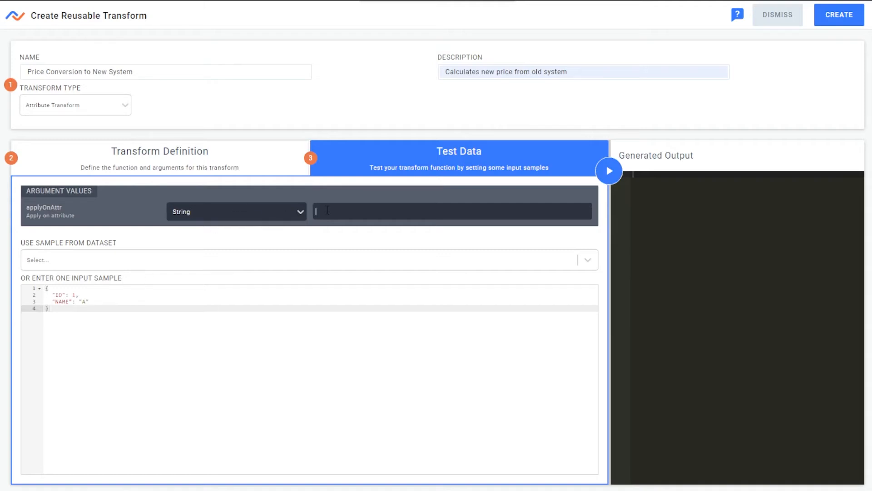
{"action": "left_click", "coordinate": [275, 159]}
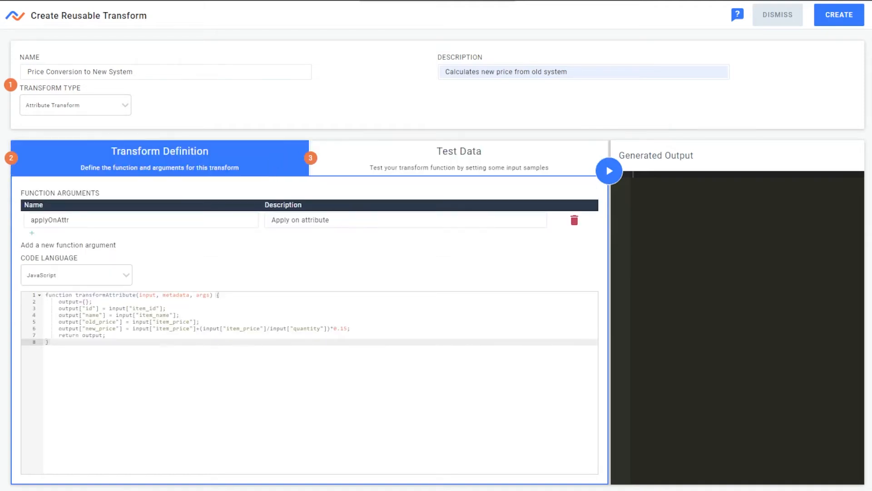
{"action": "left_click", "coordinate": [842, 20]}
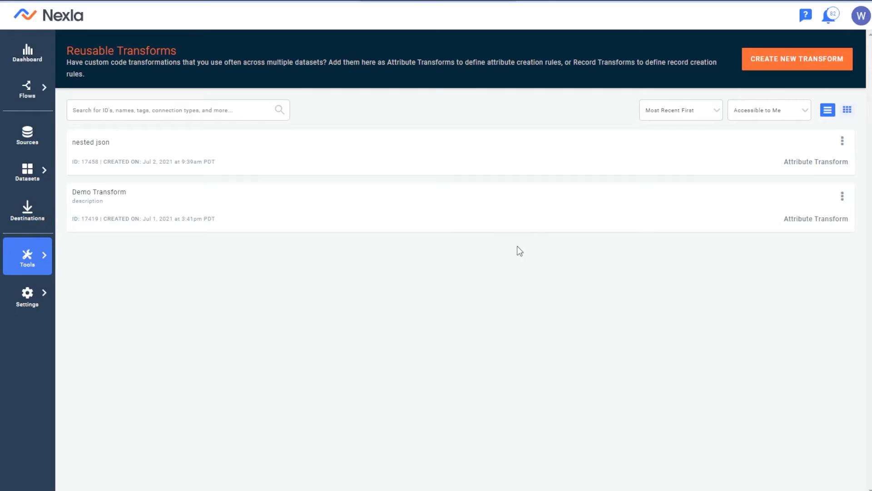
Step: Open the Price Conversion to New System details and check its Access and Activity tabs
{"action": "left_click", "coordinate": [257, 145]}
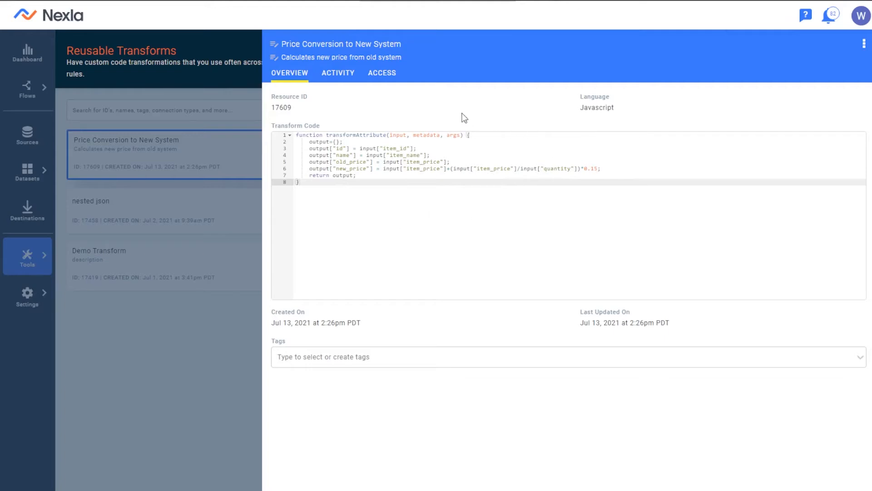
{"action": "left_click", "coordinate": [382, 73]}
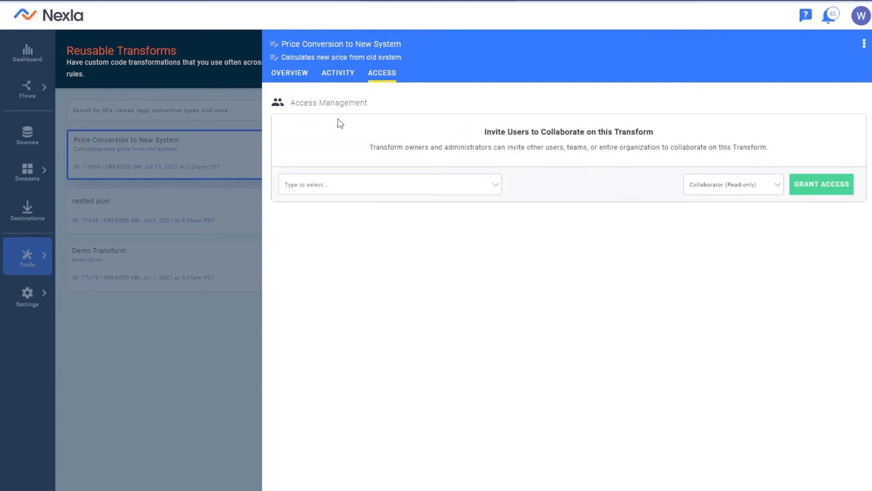
{"action": "left_click", "coordinate": [743, 183]}
{"action": "left_click", "coordinate": [727, 192]}
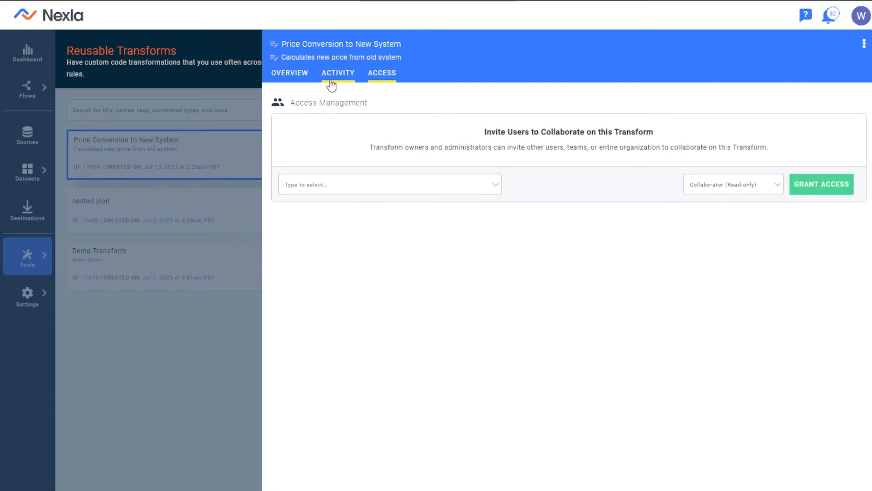
{"action": "left_click", "coordinate": [333, 74]}
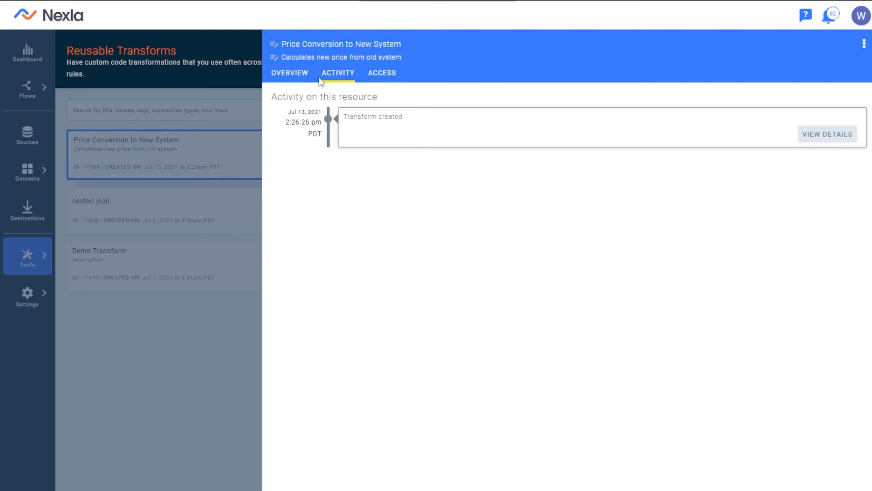
{"action": "left_click", "coordinate": [304, 74]}
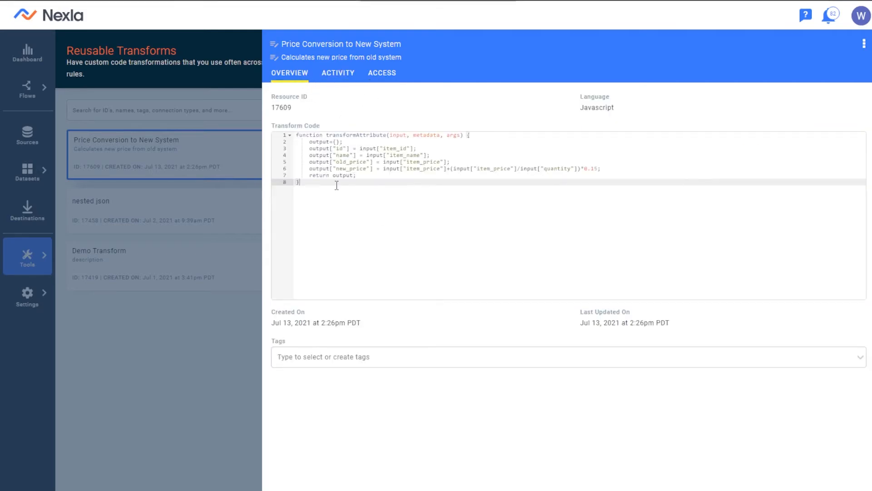
Step: Review the transform code, including the 0.15 factor on line 6
{"action": "left_click_drag", "start_coordinate": [337, 184], "coordinate": [299, 135]}
{"action": "left_click", "coordinate": [318, 193]}
{"action": "left_click_drag", "start_coordinate": [598, 171], "coordinate": [589, 171]}
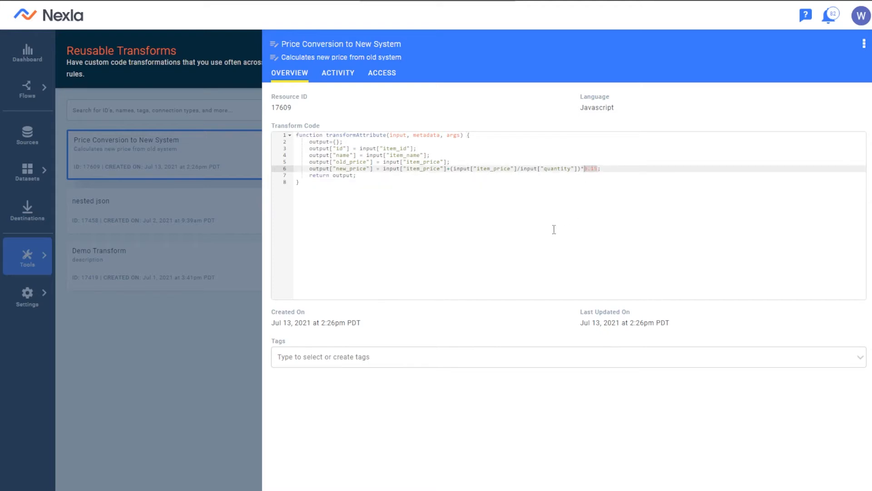
{"action": "left_click", "coordinate": [541, 232]}
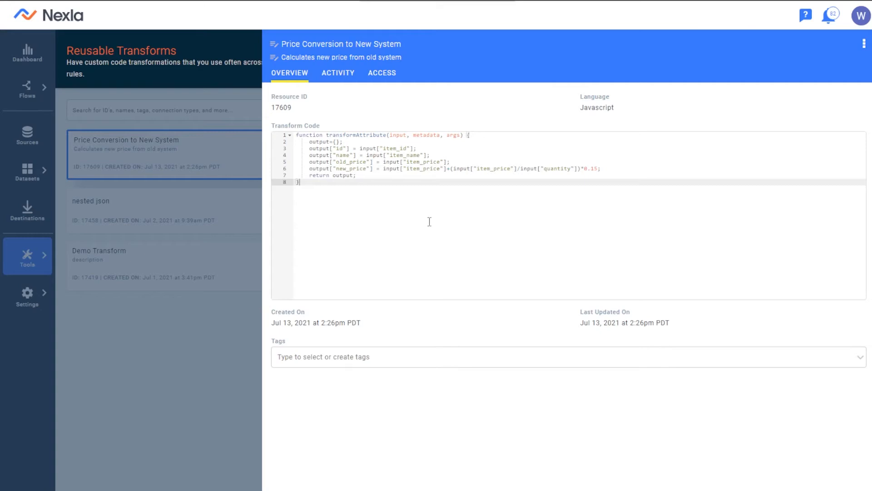
{"action": "left_click_drag", "start_coordinate": [596, 171], "coordinate": [362, 171]}
{"action": "left_click", "coordinate": [367, 194]}
Step: Close the transform details and bring the MOCK_DATA spreadsheet forward
{"action": "left_click", "coordinate": [189, 230]}
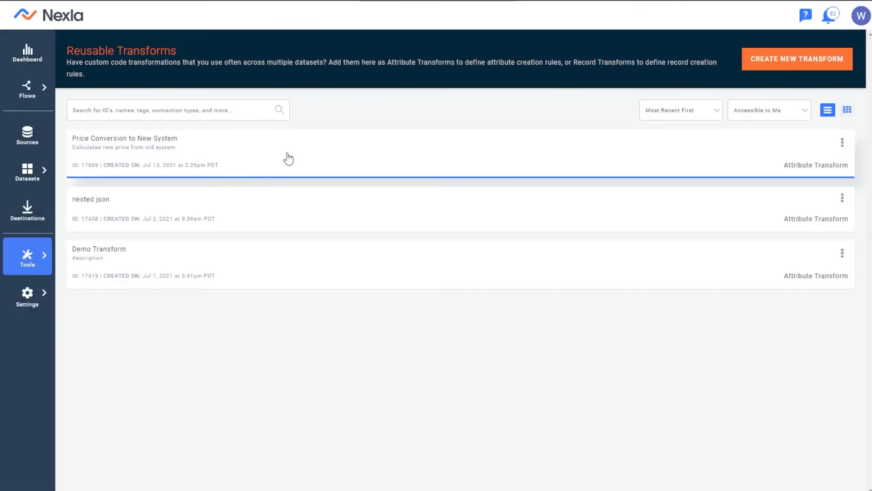
{"action": "left_click", "coordinate": [266, 173]}
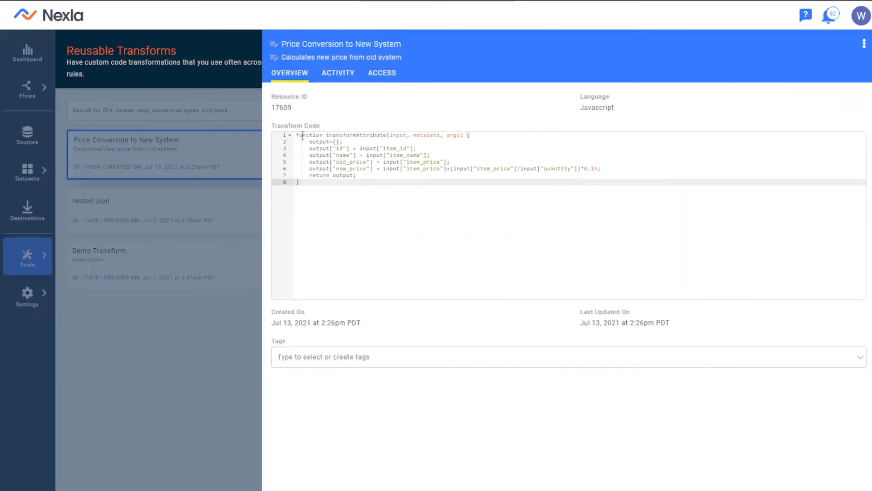
{"action": "left_click", "coordinate": [211, 207]}
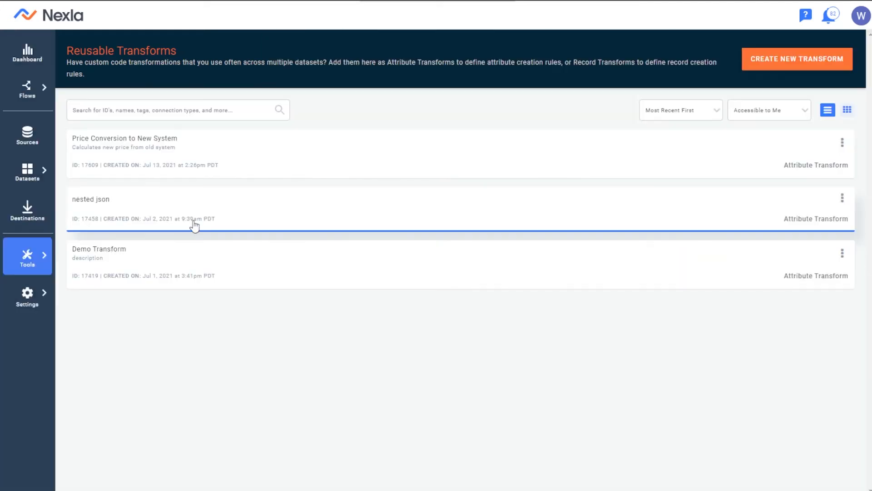
{"action": "key", "text": "alt+Tab"}
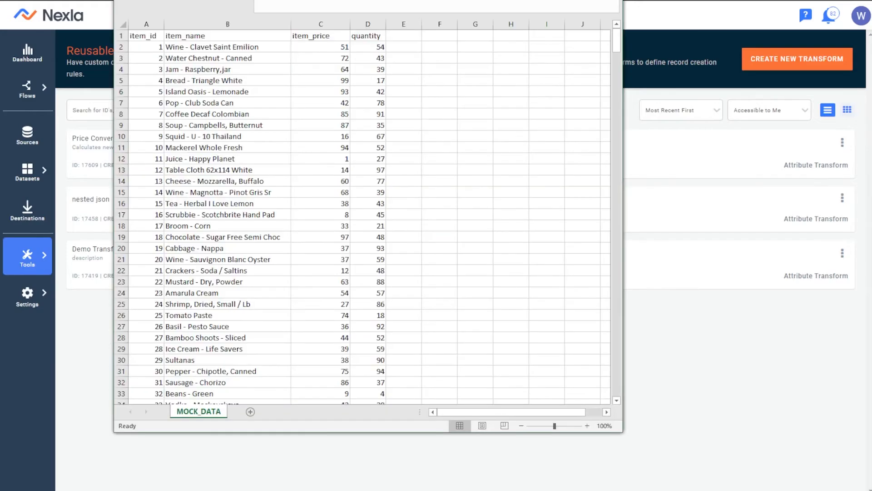
{"action": "left_click_drag", "start_coordinate": [159, 0], "coordinate": [148, 0]}
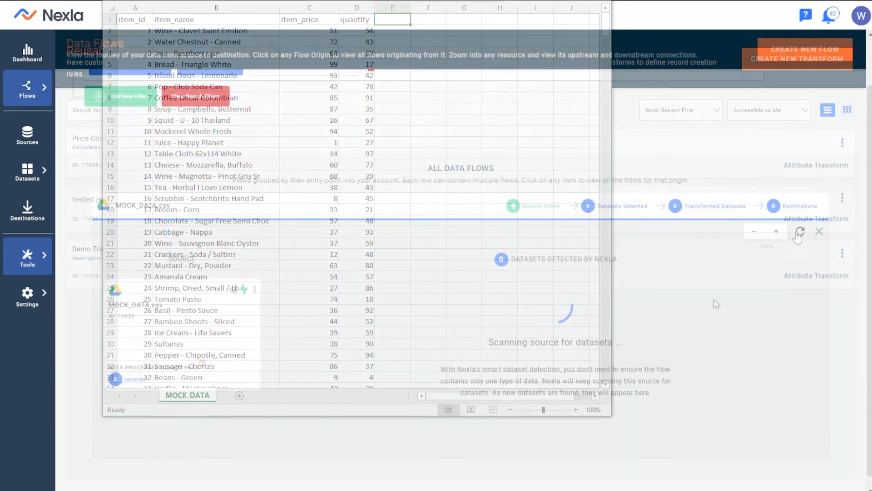
Step: Inspect the 1 - MOCK_DATA.csv dataset's item_id, item_name, item_price and quantity attributes in Data Flows
{"action": "left_click", "coordinate": [801, 232]}
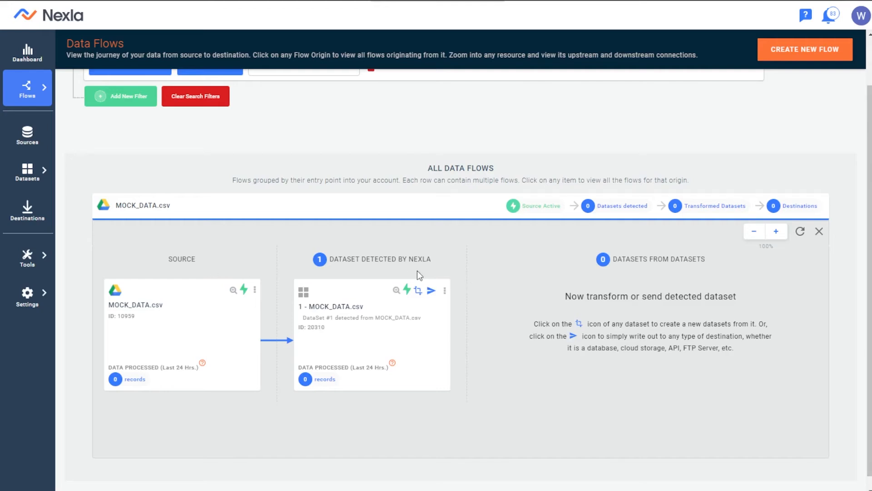
{"action": "left_click", "coordinate": [397, 291]}
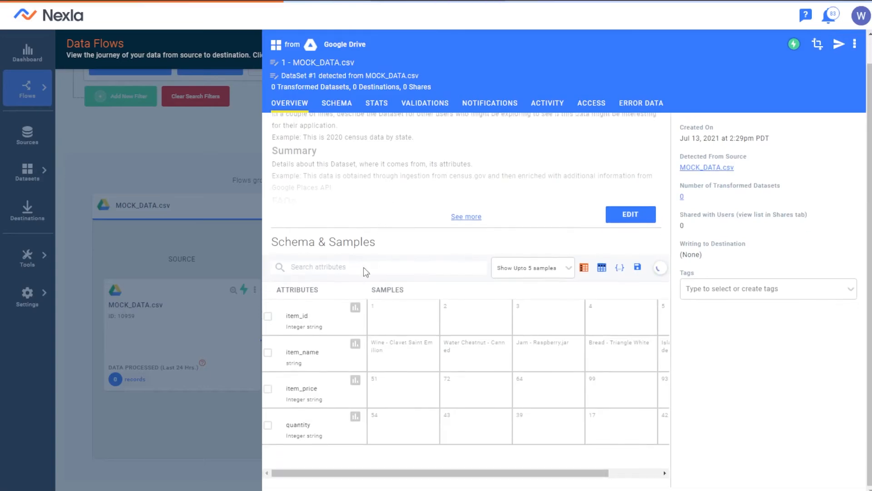
{"action": "left_click_drag", "start_coordinate": [313, 316], "coordinate": [282, 317]}
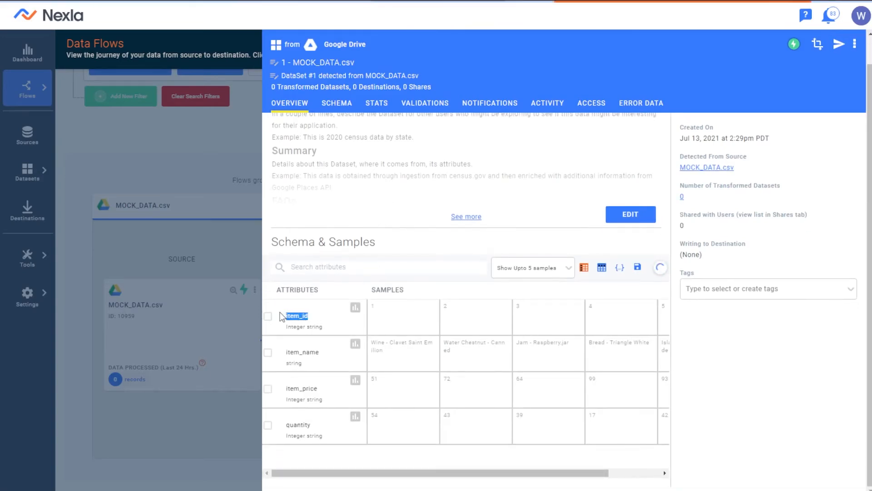
{"action": "left_click", "coordinate": [326, 350]}
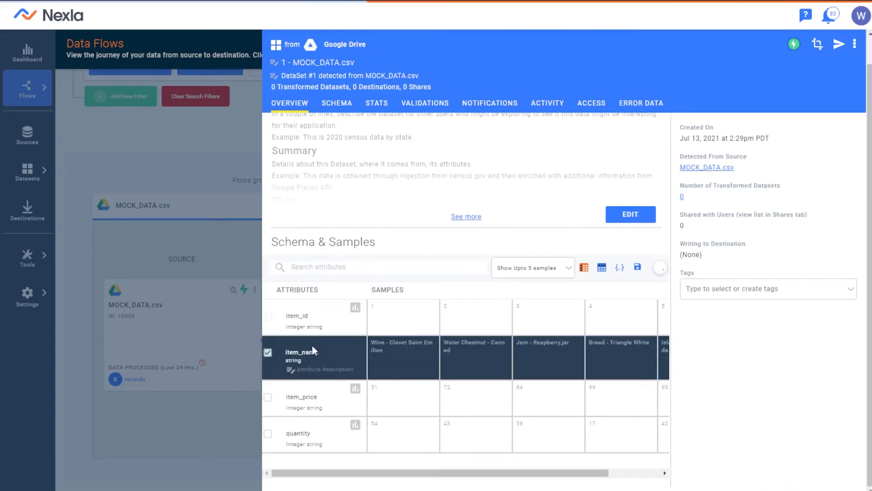
{"action": "left_click", "coordinate": [308, 402]}
{"action": "left_click", "coordinate": [300, 441]}
{"action": "left_click", "coordinate": [184, 367]}
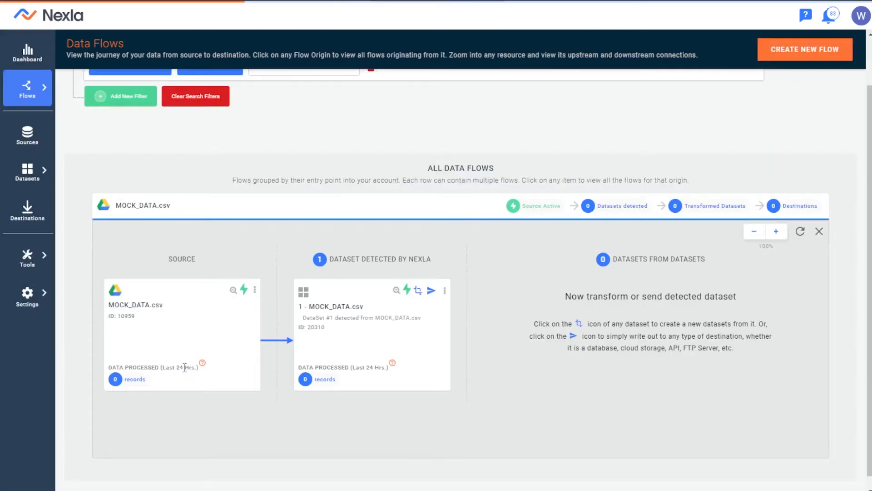
Step: Apply Price Conversion to New System to item_id and add it to the new dataset draft
{"action": "left_click", "coordinate": [417, 292]}
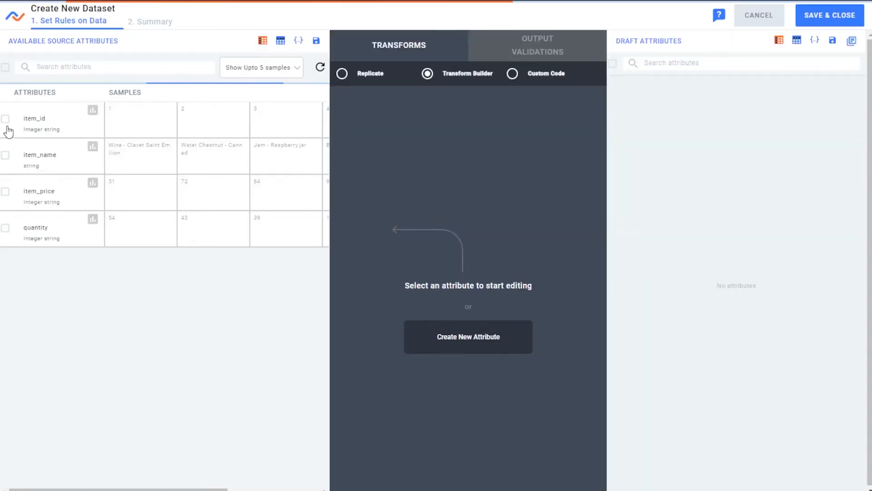
{"action": "left_click", "coordinate": [7, 125]}
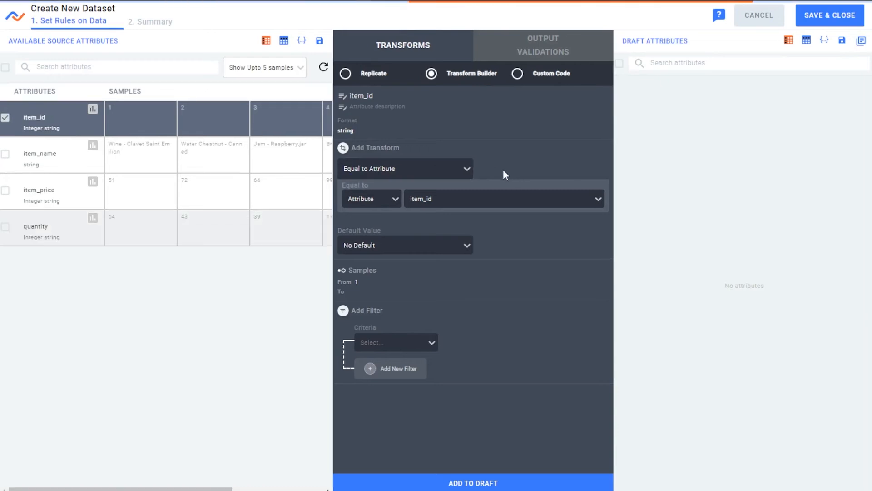
{"action": "left_click", "coordinate": [427, 159]}
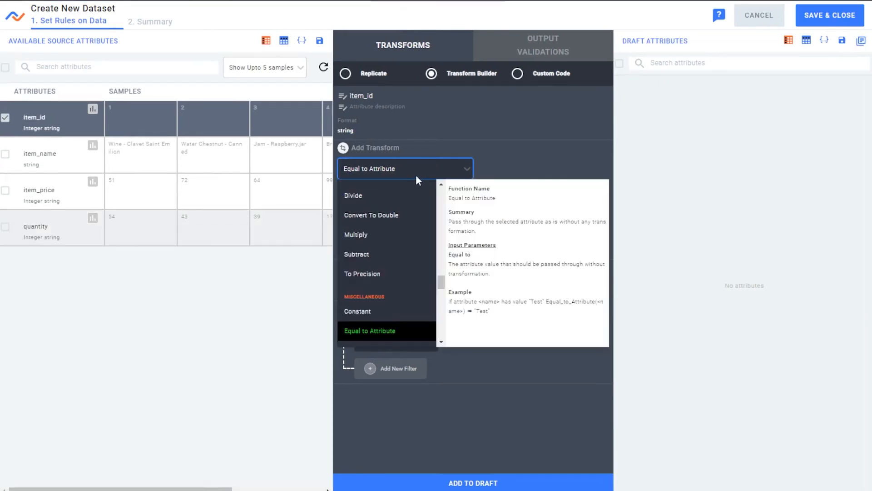
{"action": "left_click", "coordinate": [415, 174]}
{"action": "left_click", "coordinate": [462, 165]}
{"action": "left_click_drag", "start_coordinate": [443, 284], "coordinate": [443, 337]}
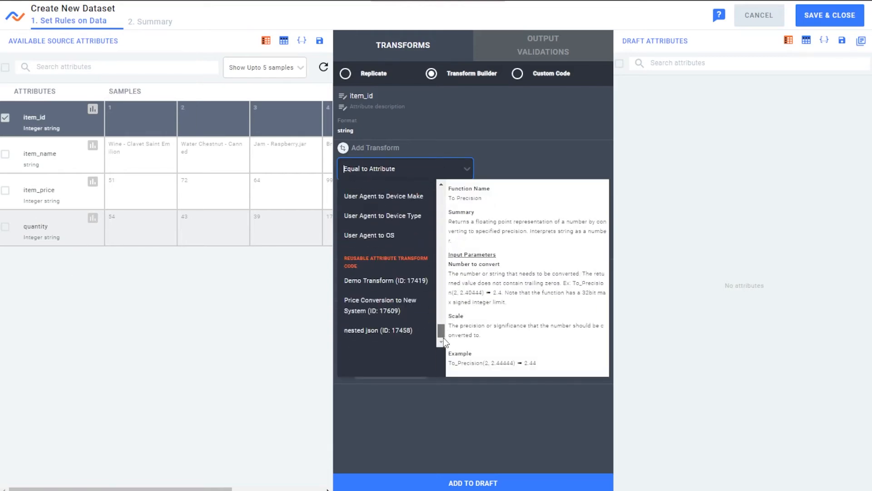
{"action": "left_click", "coordinate": [384, 314]}
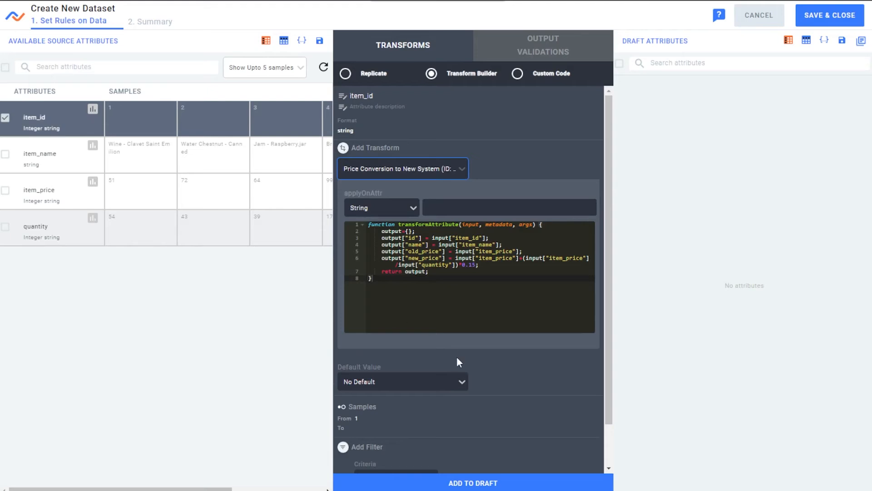
{"action": "left_click", "coordinate": [475, 485]}
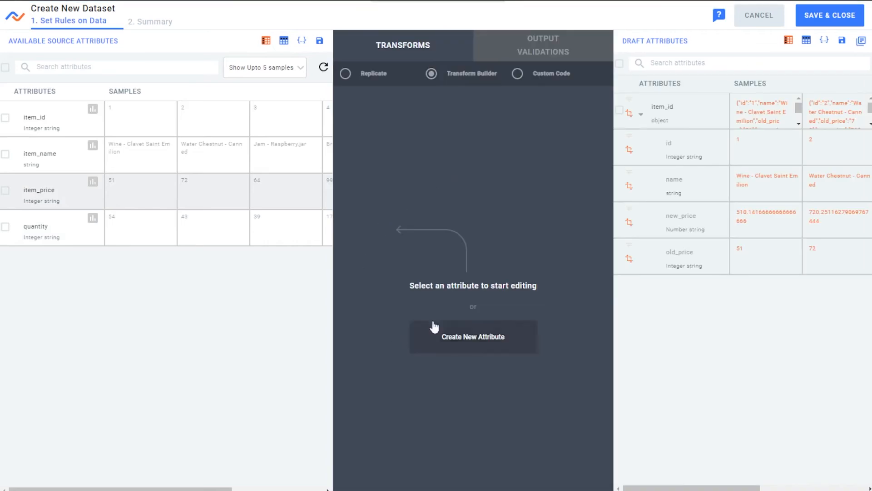
Step: Check the draft's computed new_price sample value and save the new MOCK_DATA dataset
{"action": "mouse_move", "coordinate": [755, 204]}
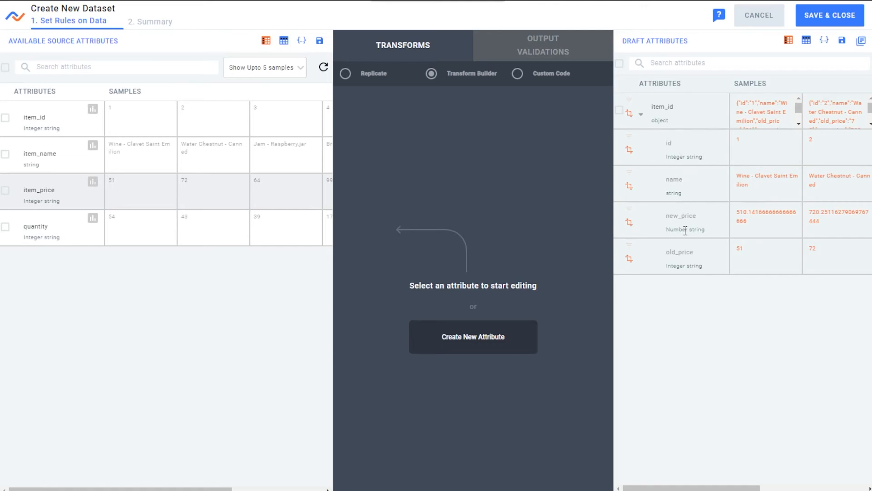
{"action": "mouse_move", "coordinate": [757, 240]}
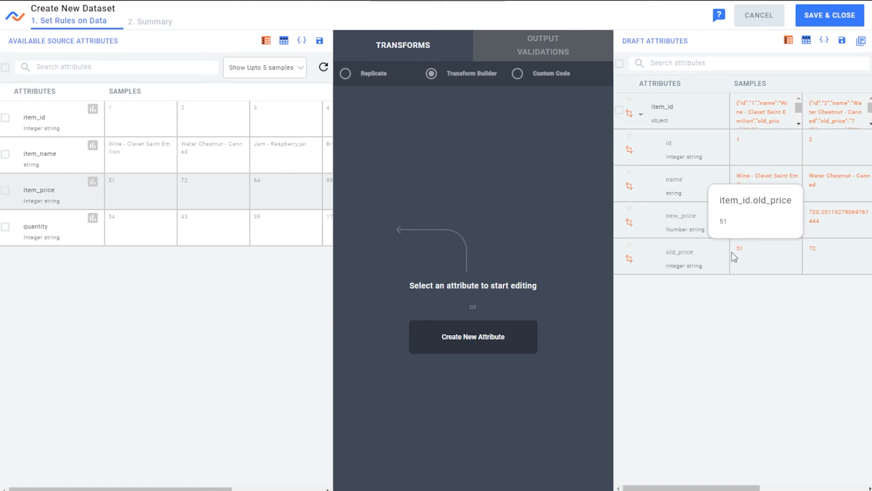
{"action": "left_click_drag", "start_coordinate": [760, 223], "coordinate": [732, 201]}
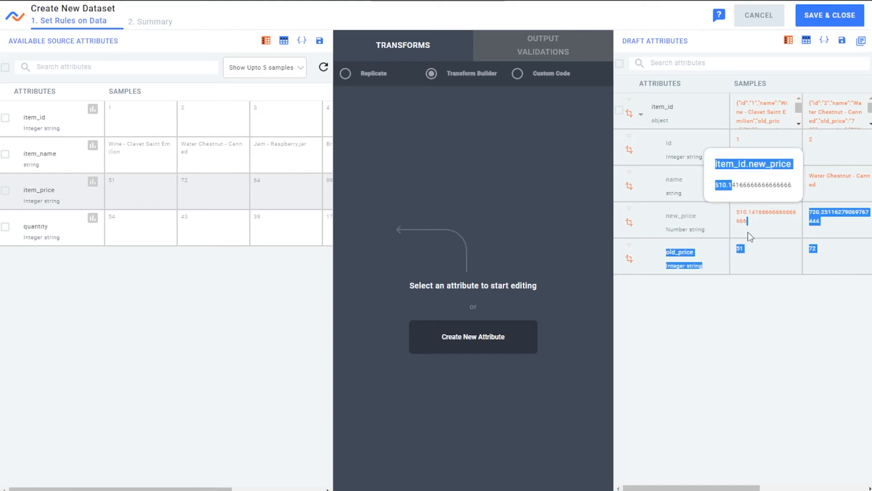
{"action": "left_click", "coordinate": [779, 238]}
{"action": "mouse_move", "coordinate": [769, 188]}
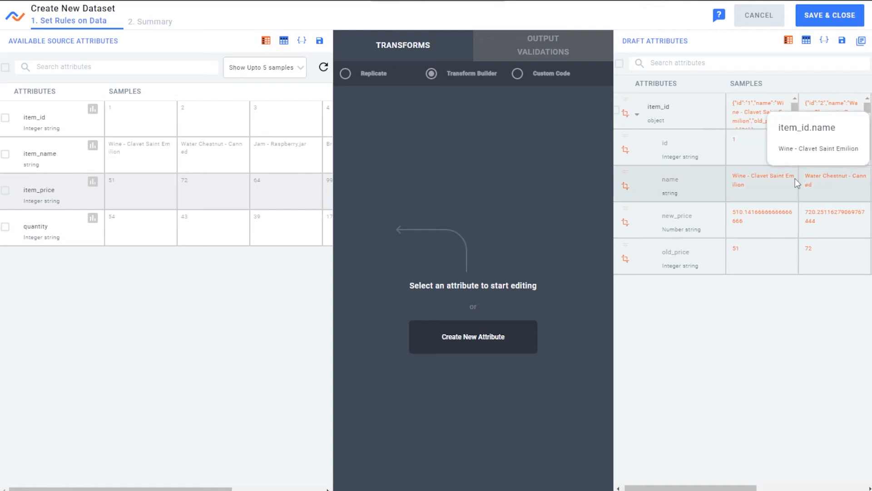
{"action": "left_click", "coordinate": [835, 16]}
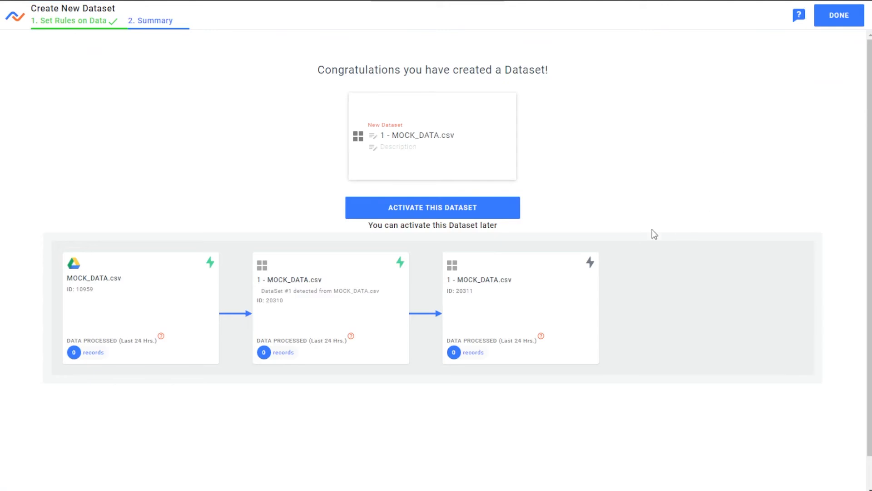
Step: Activate the new dataset and start an FTP, SFTP, FTPS destination for it
{"action": "left_click", "coordinate": [516, 206]}
{"action": "left_click", "coordinate": [837, 16]}
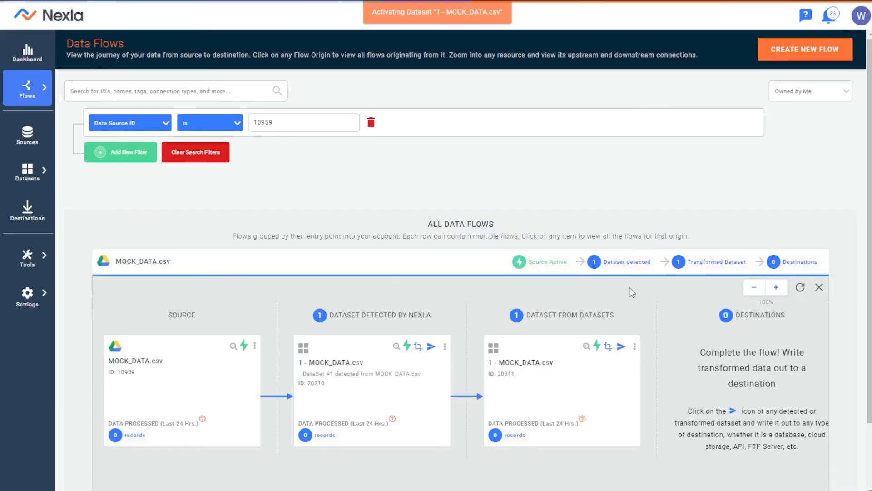
{"action": "left_click", "coordinate": [618, 290]}
{"action": "scroll", "coordinate": [418, 263], "scroll_direction": "down", "scroll_amount": 4}
{"action": "left_click", "coordinate": [507, 255]}
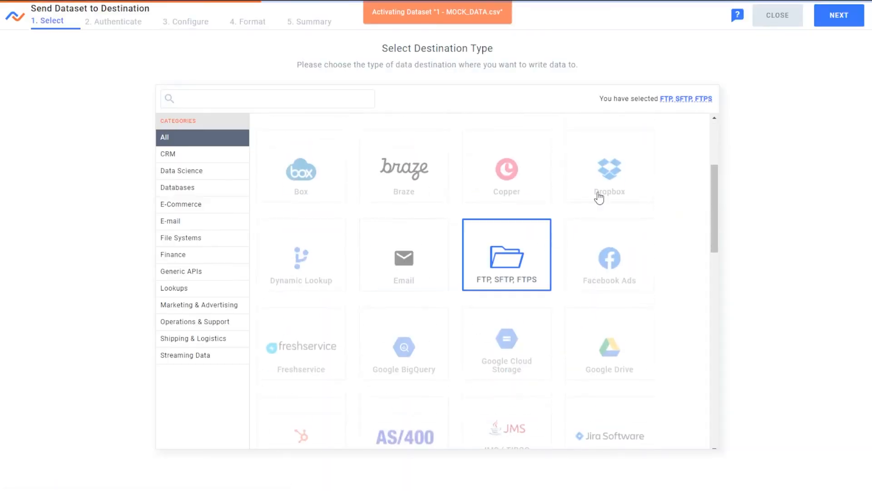
{"action": "left_click", "coordinate": [838, 15]}
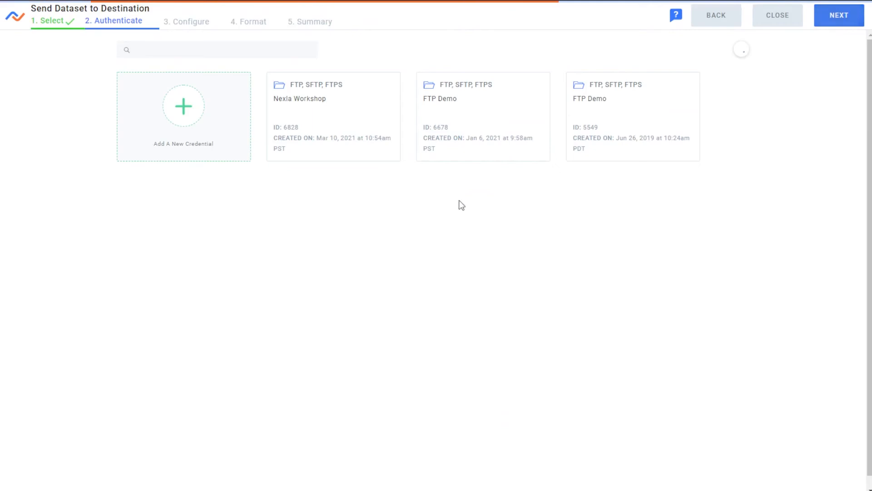
Step: Write JSON output to the Webinar folder via the FTP Demo credential and activate the destination
{"action": "left_click", "coordinate": [647, 97]}
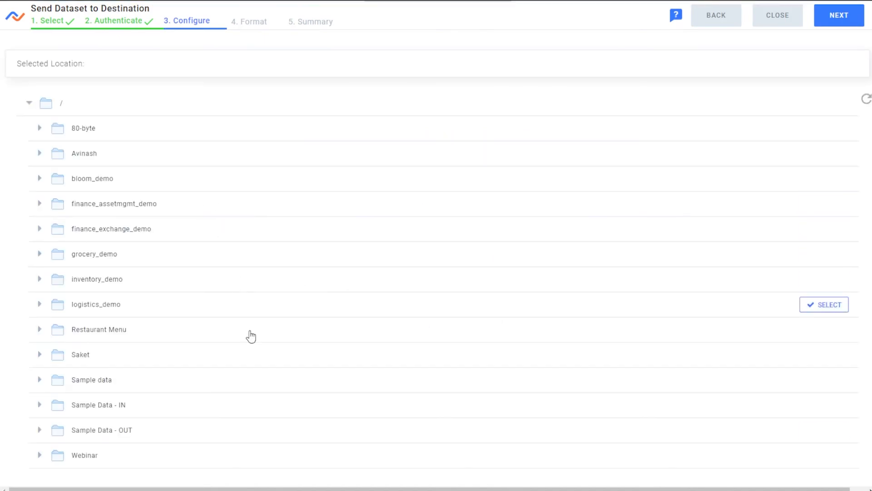
{"action": "left_click", "coordinate": [841, 454]}
{"action": "left_click", "coordinate": [839, 16]}
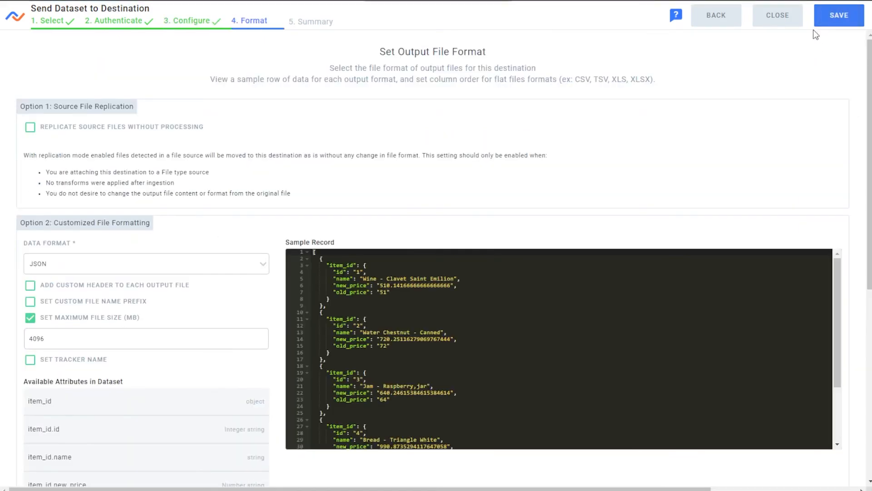
{"action": "left_click", "coordinate": [825, 21]}
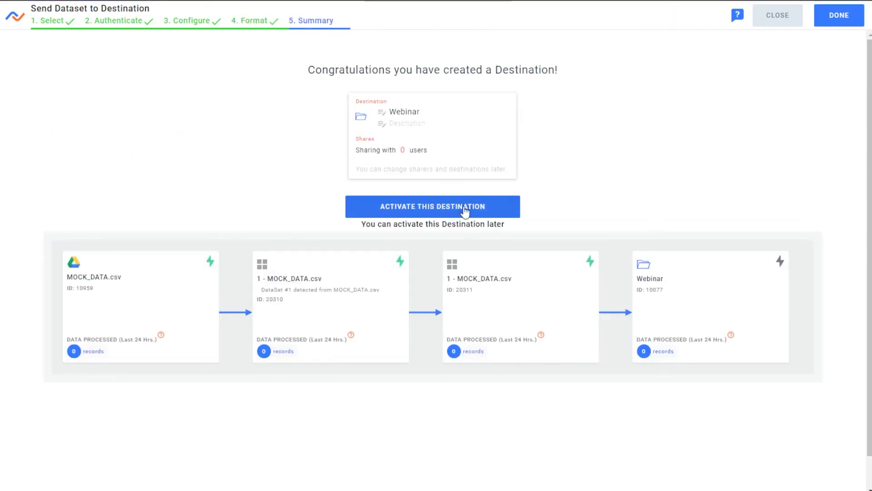
{"action": "left_click", "coordinate": [518, 205]}
{"action": "left_click", "coordinate": [844, 22]}
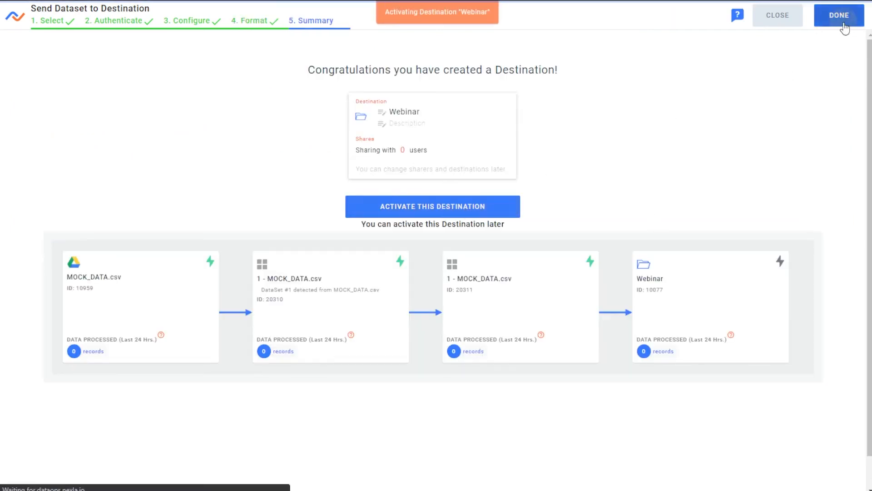
{"action": "scroll", "coordinate": [543, 296], "scroll_direction": "down", "scroll_amount": 2}
{"action": "scroll", "coordinate": [727, 416], "scroll_direction": "right", "scroll_amount": 1}
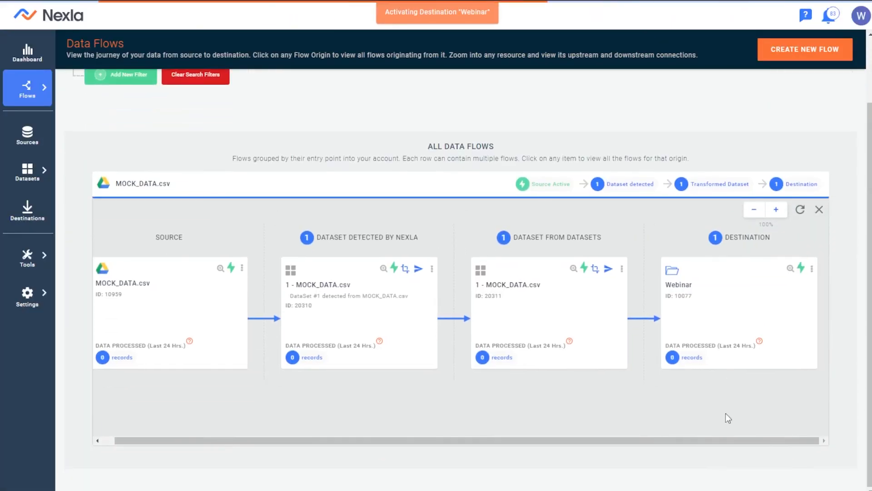
{"action": "scroll", "coordinate": [748, 440], "scroll_direction": "left", "scroll_amount": 1}
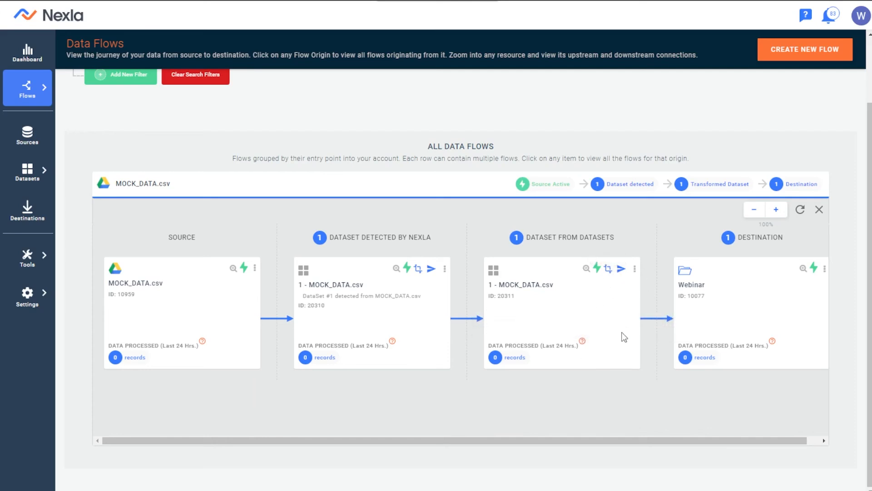
{"action": "left_click", "coordinate": [590, 270]}
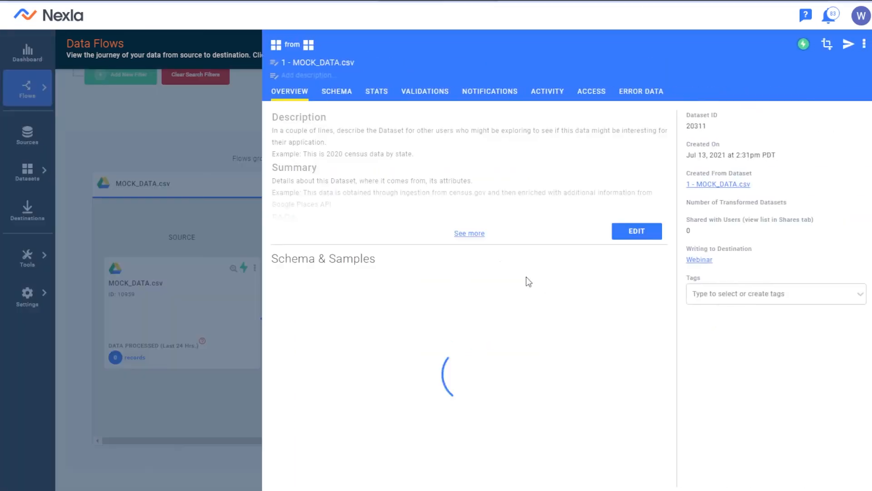
{"action": "scroll", "coordinate": [377, 225], "scroll_direction": "down", "scroll_amount": 2}
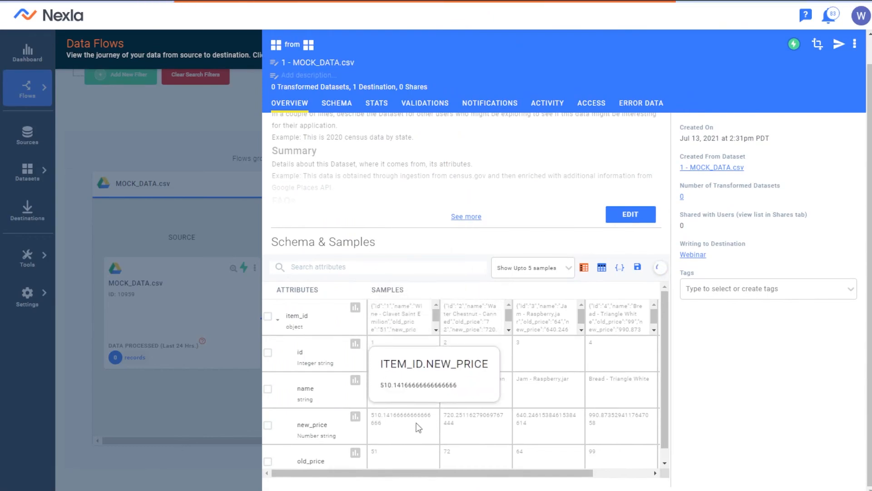
{"action": "left_click", "coordinate": [179, 333]}
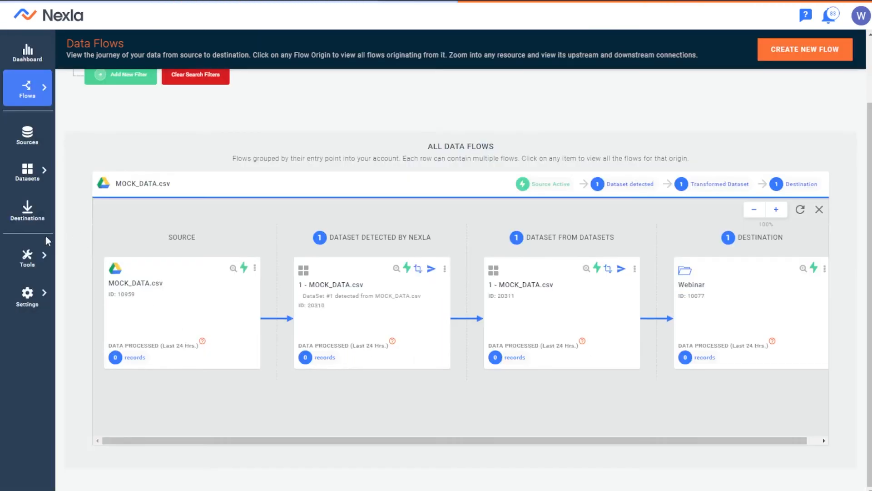
{"action": "mouse_move", "coordinate": [44, 255]}
{"action": "left_click", "coordinate": [83, 290]}
Step: Edit the transform code, changing the new_price factor from 0.15 to 0.35, and save
{"action": "left_click", "coordinate": [697, 147]}
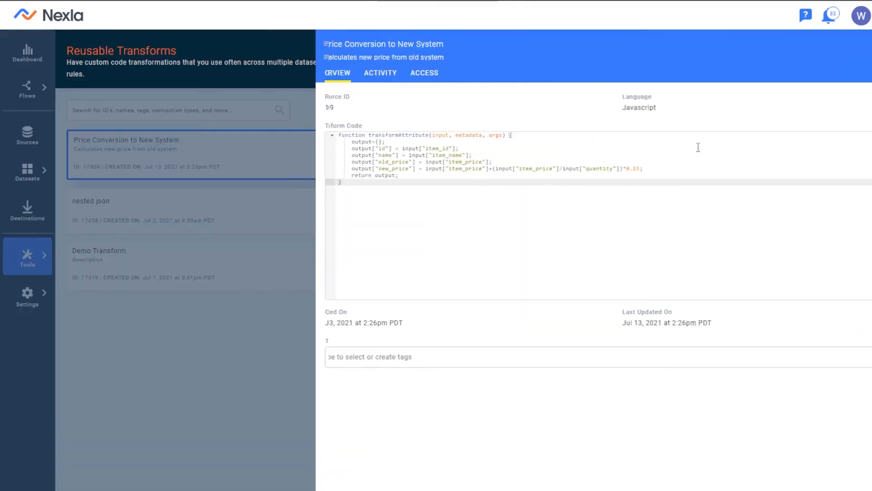
{"action": "left_click", "coordinate": [863, 46]}
{"action": "left_click", "coordinate": [840, 68]}
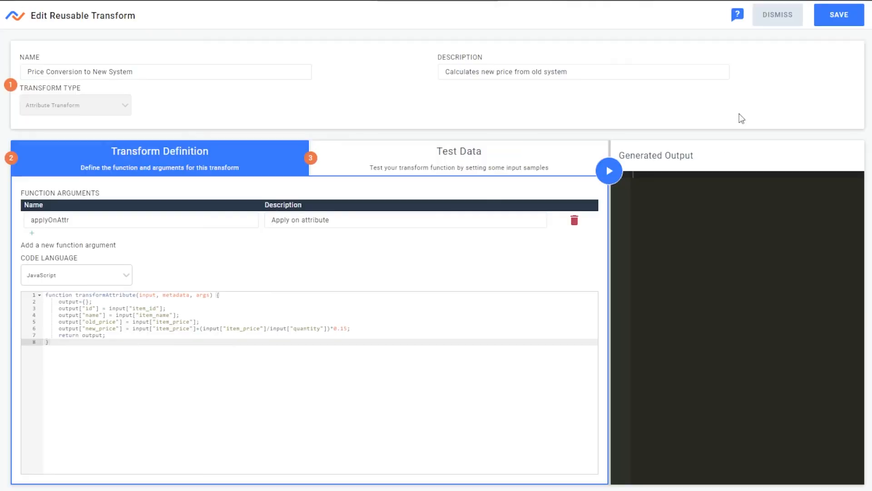
{"action": "left_click", "coordinate": [348, 331]}
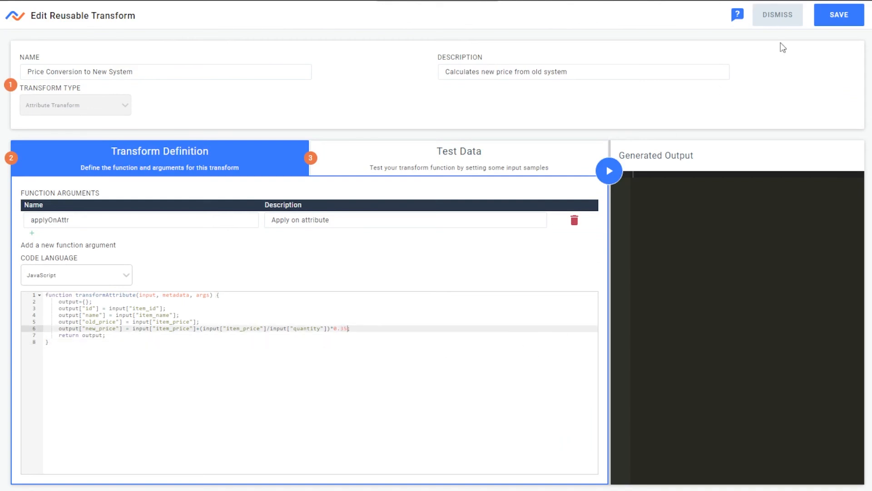
{"action": "left_click", "coordinate": [822, 21]}
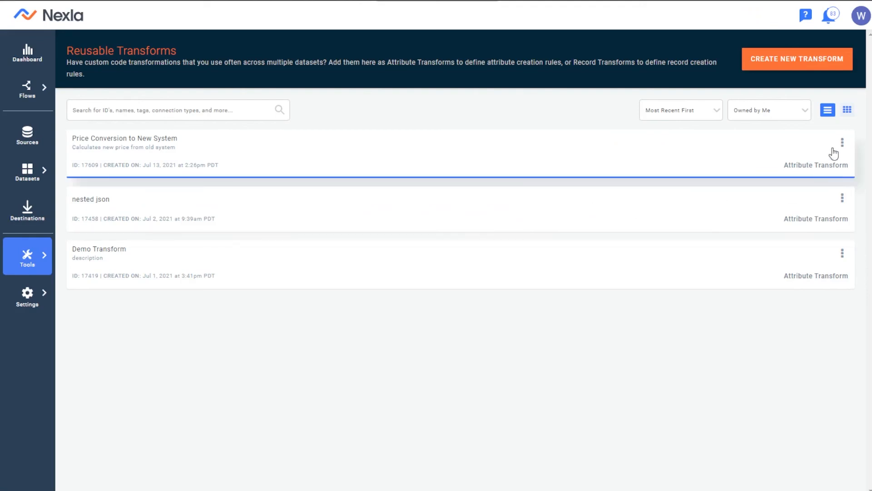
Step: Confirm the updated code and the 'Transform code updated' entry in the Activity history
{"action": "left_click", "coordinate": [722, 156]}
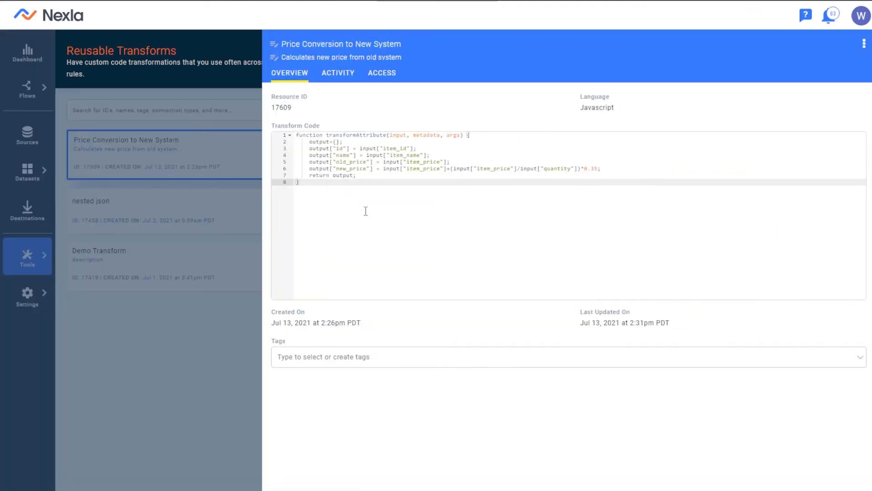
{"action": "left_click_drag", "start_coordinate": [598, 177], "coordinate": [448, 147]}
{"action": "left_click", "coordinate": [446, 195]}
{"action": "left_click", "coordinate": [339, 79]}
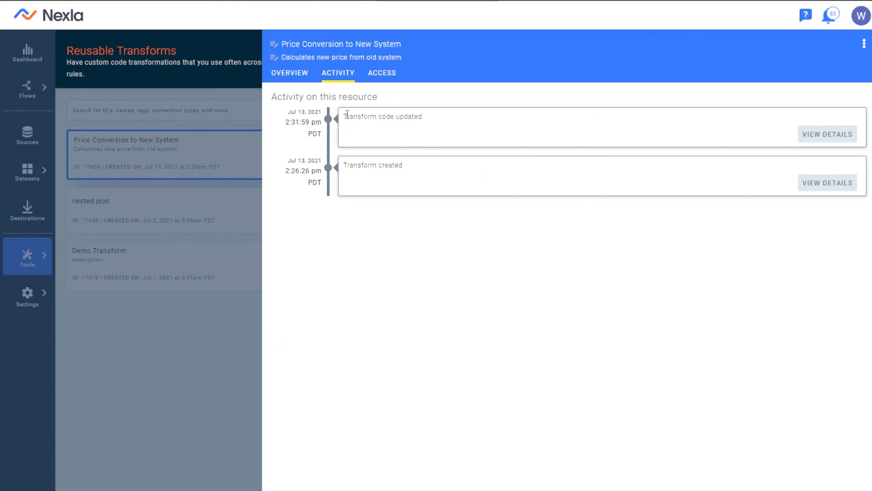
{"action": "left_click_drag", "start_coordinate": [346, 115], "coordinate": [462, 115]}
{"action": "left_click", "coordinate": [462, 116]}
{"action": "left_click", "coordinate": [93, 146]}
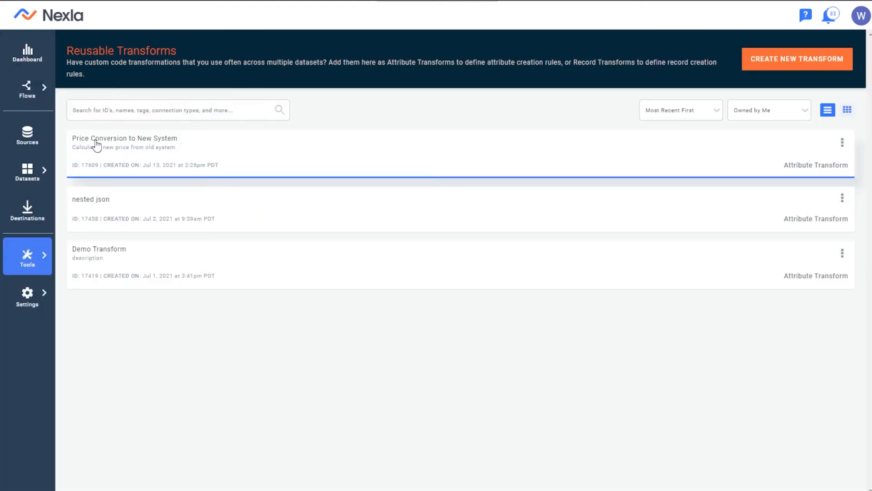
Step: Open the transformed 1 - MOCK_DATA.csv dataset in My Data Flows to check the new prices
{"action": "mouse_move", "coordinate": [40, 101]}
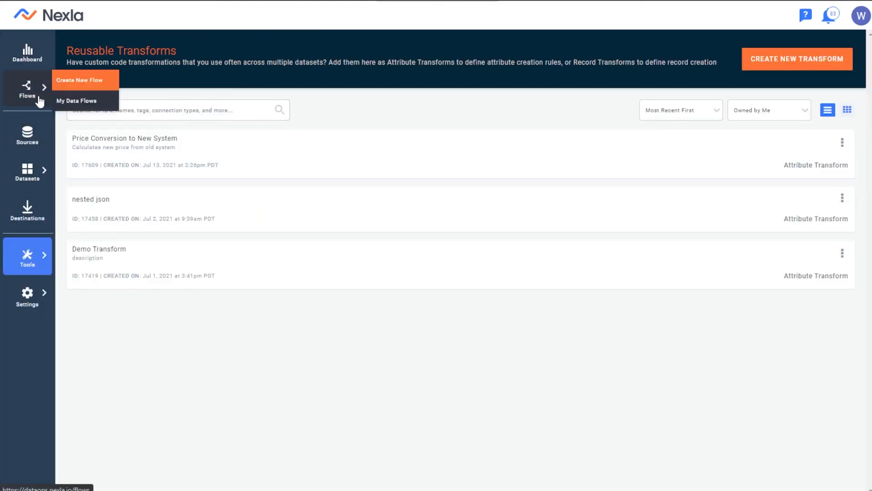
{"action": "left_click", "coordinate": [69, 101]}
{"action": "left_click", "coordinate": [595, 353]}
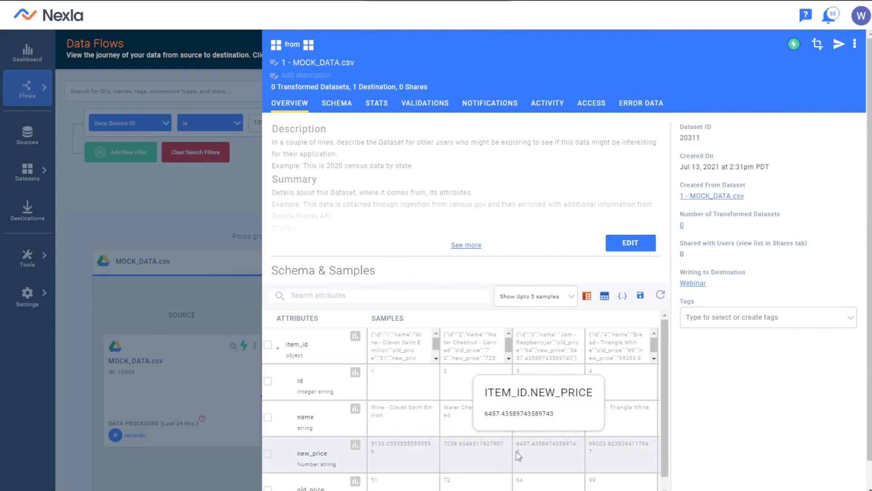
Step: Close the dataset details panel to view the full MOCK_DATA.csv flow to the Webinar destination
{"action": "left_click", "coordinate": [231, 216]}
{"action": "scroll", "coordinate": [691, 290], "scroll_direction": "down", "scroll_amount": 2}
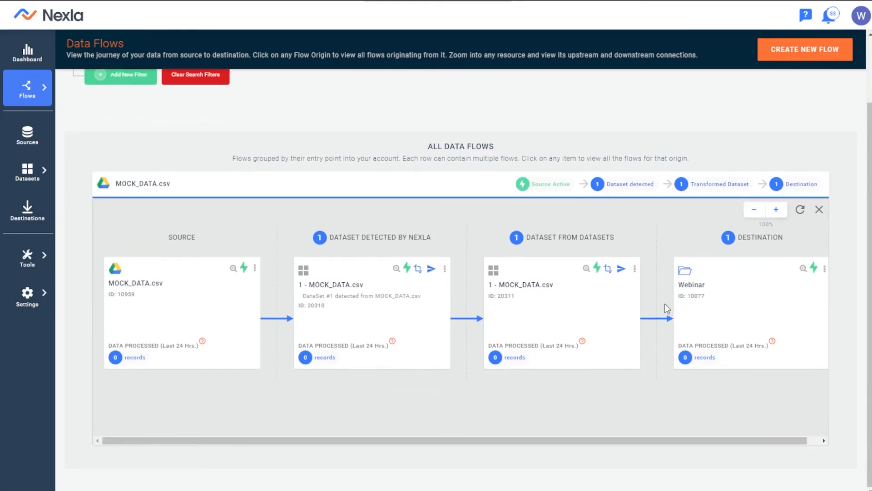
{"action": "scroll", "coordinate": [664, 303], "scroll_direction": "up", "scroll_amount": 2}
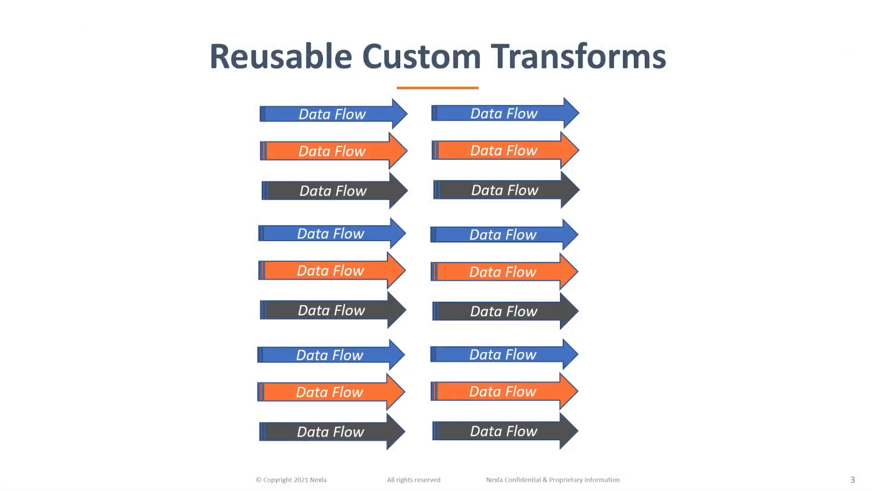